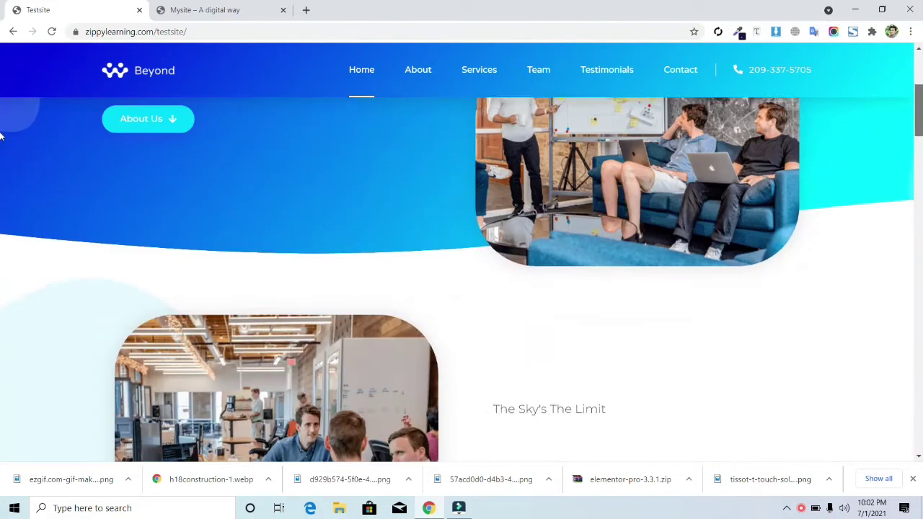
Step: Look through the Testsite demo page from its hero section down to the footer and back
scroll(2, 151, down, 2)
scroll(1, 217, down, 10)
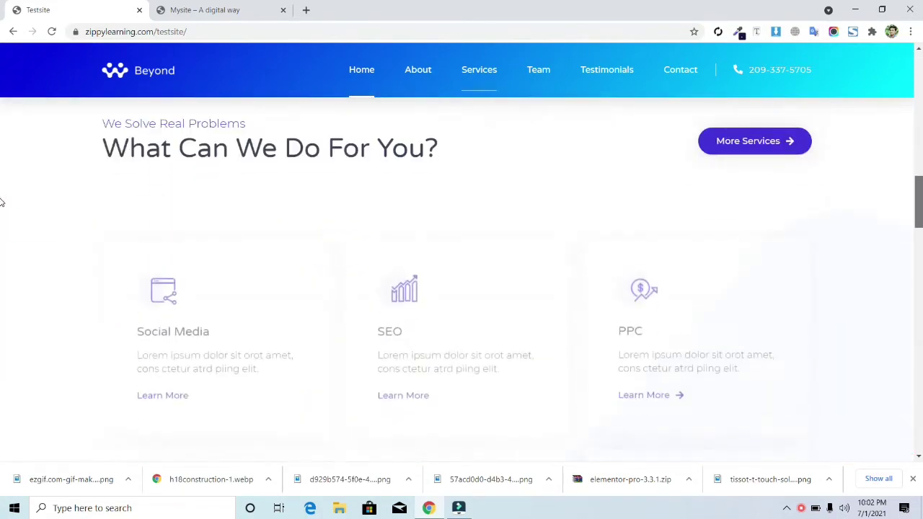
scroll(2, 317, down, 12)
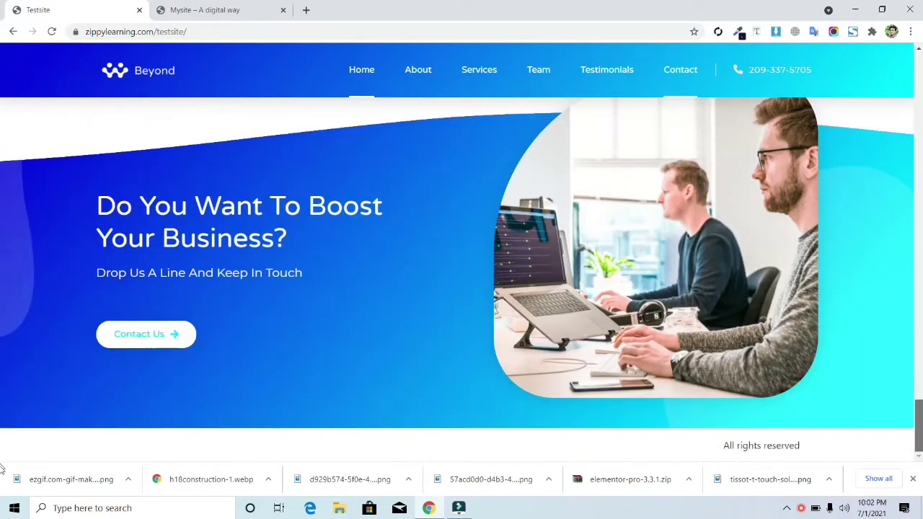
scroll(2, 289, up, 20)
scroll(1, 45, up, 2)
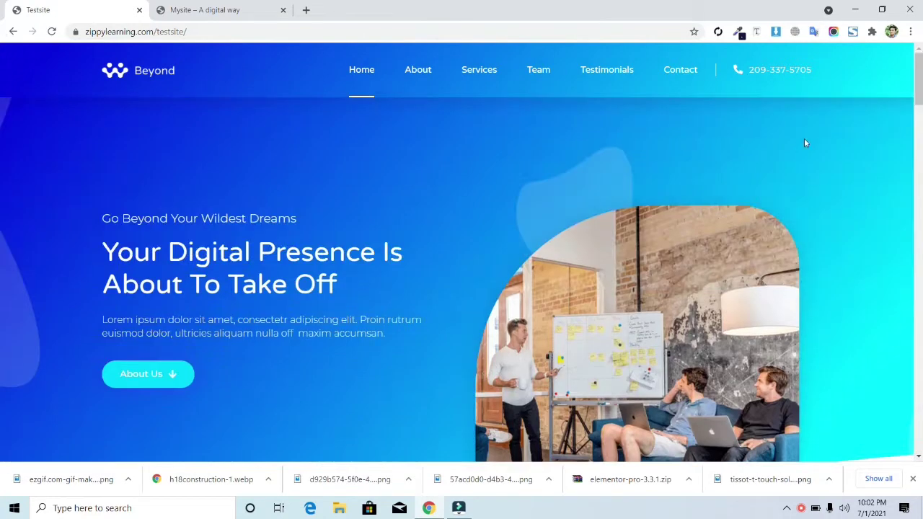
Step: Try the demo site's About, Services, Team, Testimonials and Contact menu links, then return to the start of the page
click(429, 91)
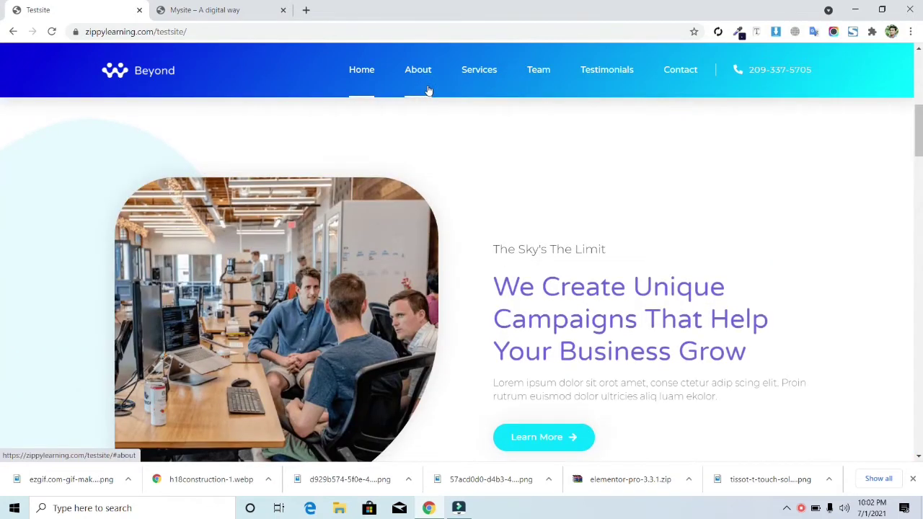
click(478, 81)
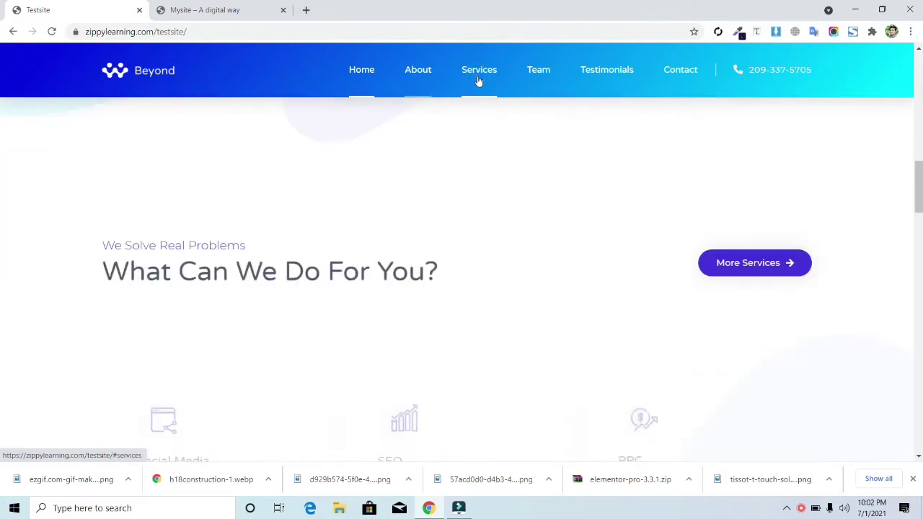
click(535, 77)
click(608, 75)
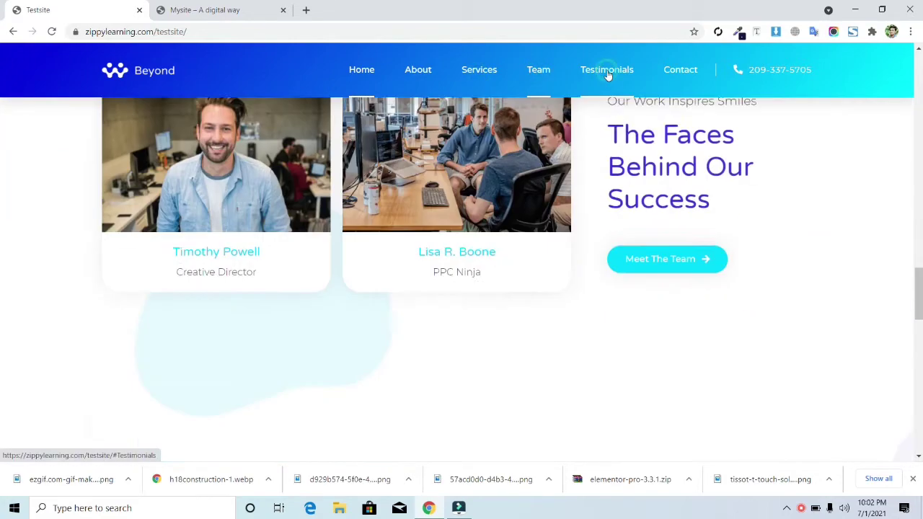
click(684, 75)
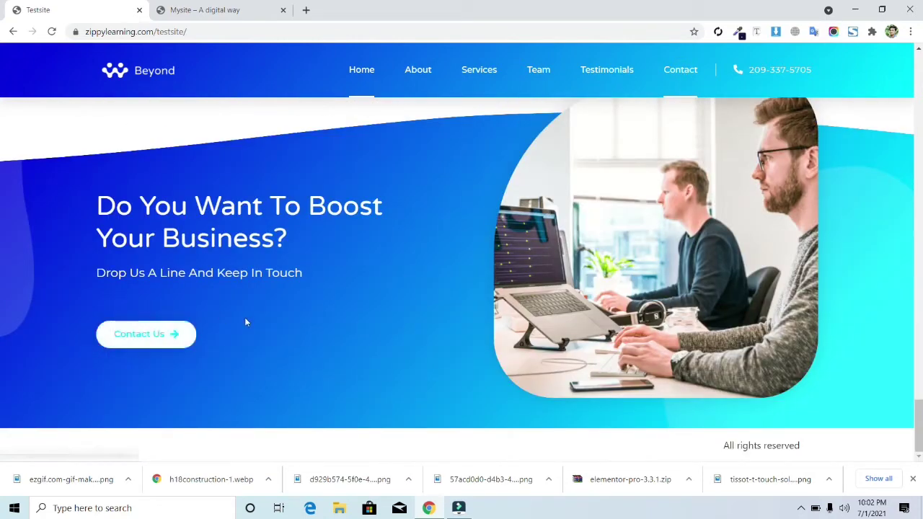
drag(921, 422, 921, 54)
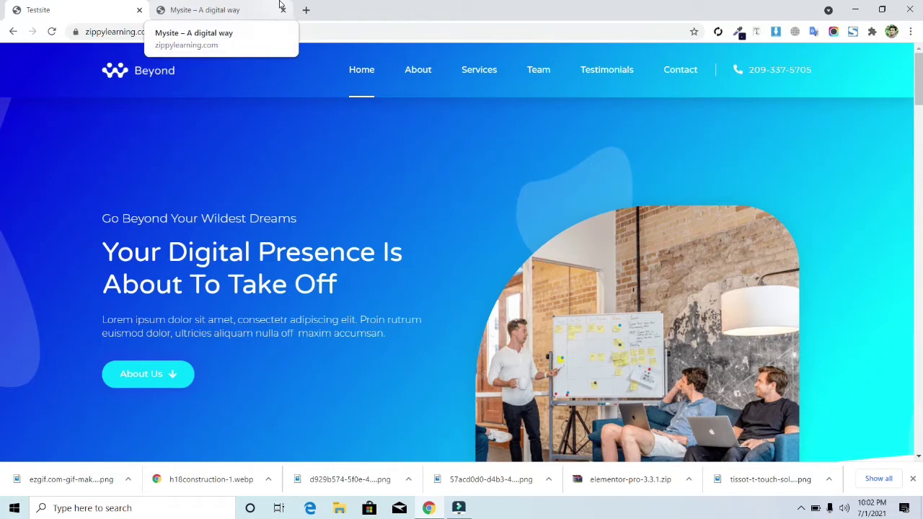
Step: Switch to the Mysite website and open its WordPress dashboard
click(231, 4)
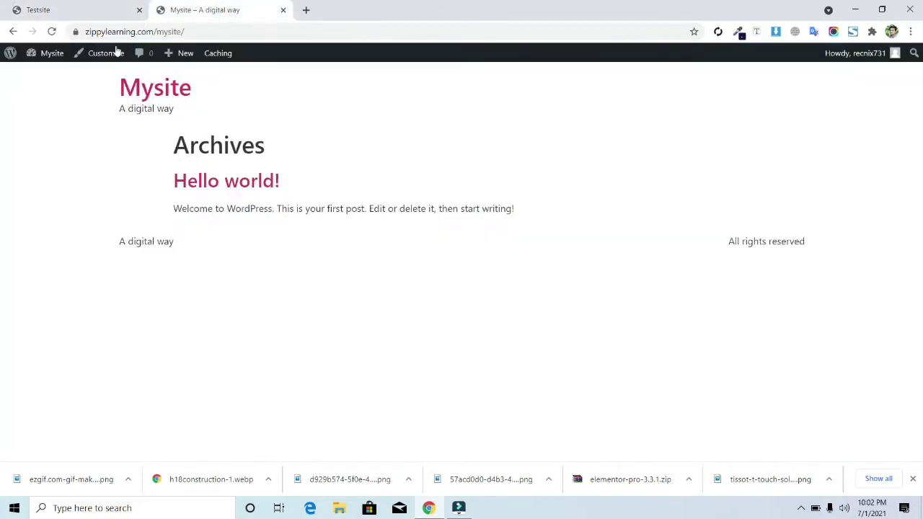
mouse_move(45, 56)
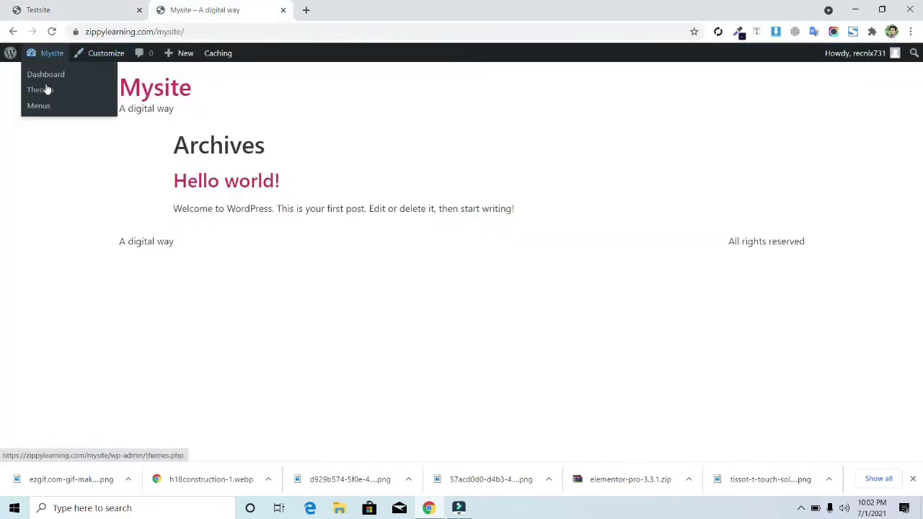
click(47, 77)
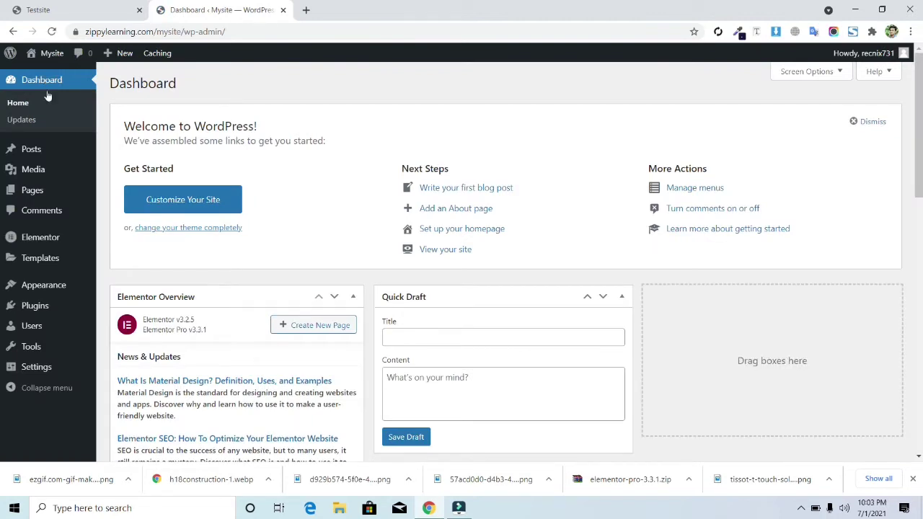
Step: Add a new page titled Home and open it for editing in Elementor
mouse_move(55, 197)
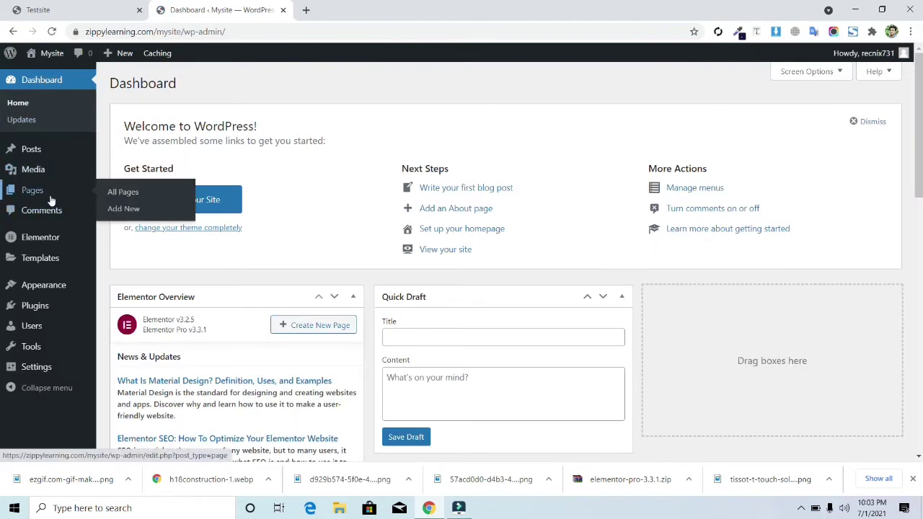
click(125, 210)
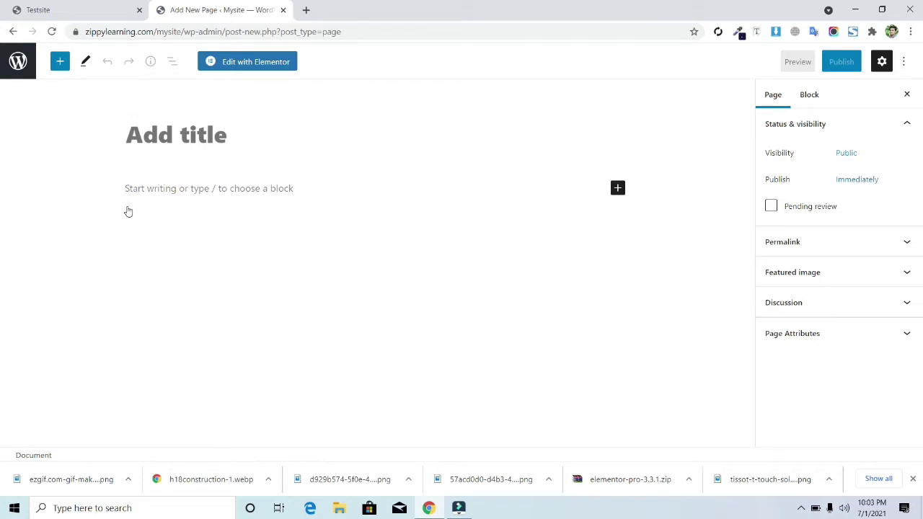
text(Hom)
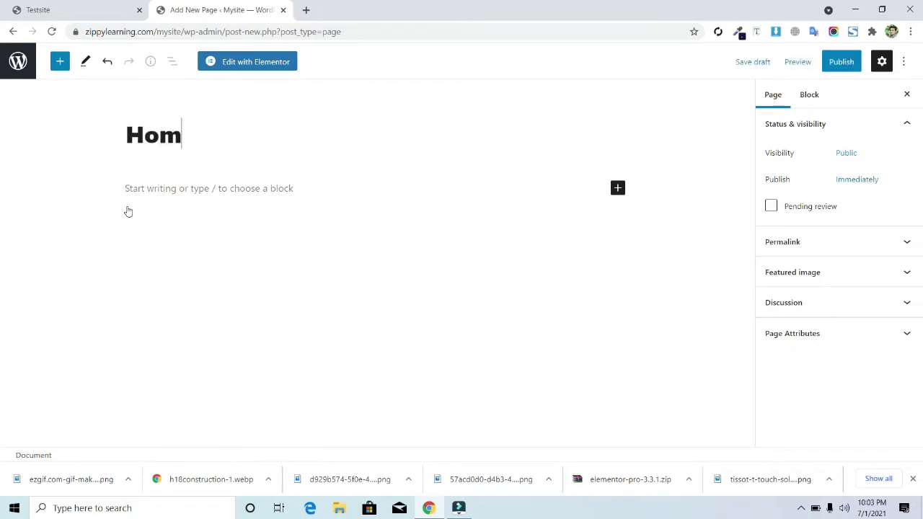
text(e)
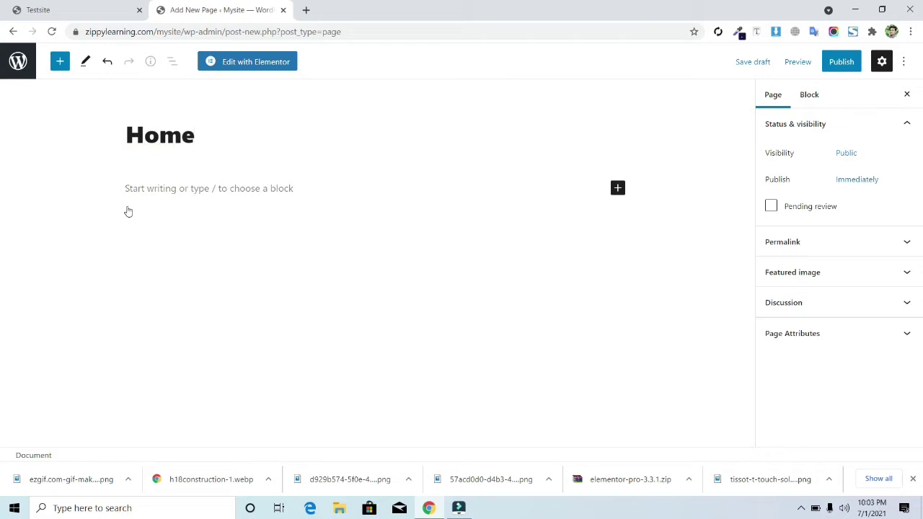
click(274, 65)
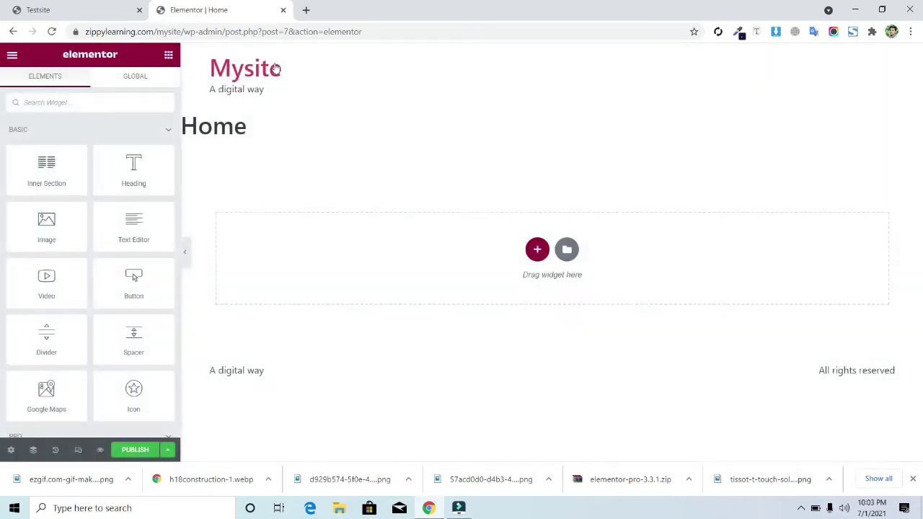
Step: Hide the page title, set the page layout to Elementor Full Width and publish the page
click(11, 455)
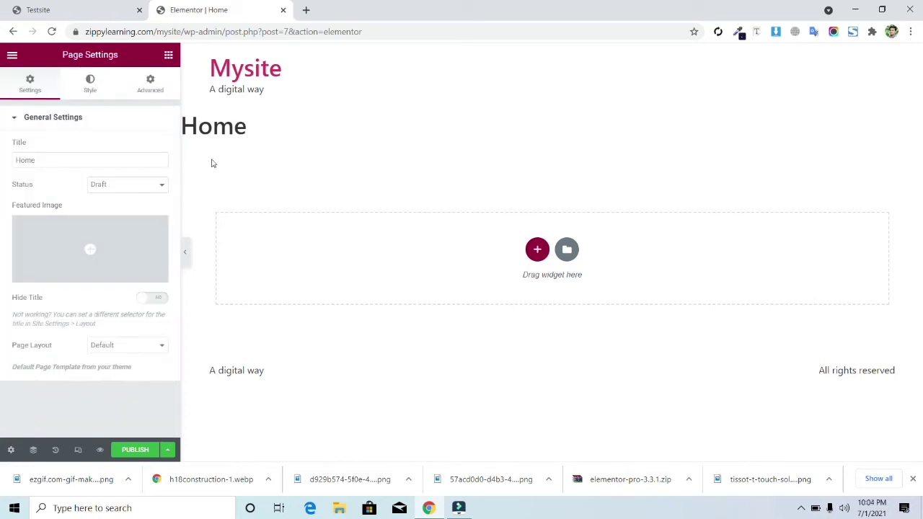
click(156, 298)
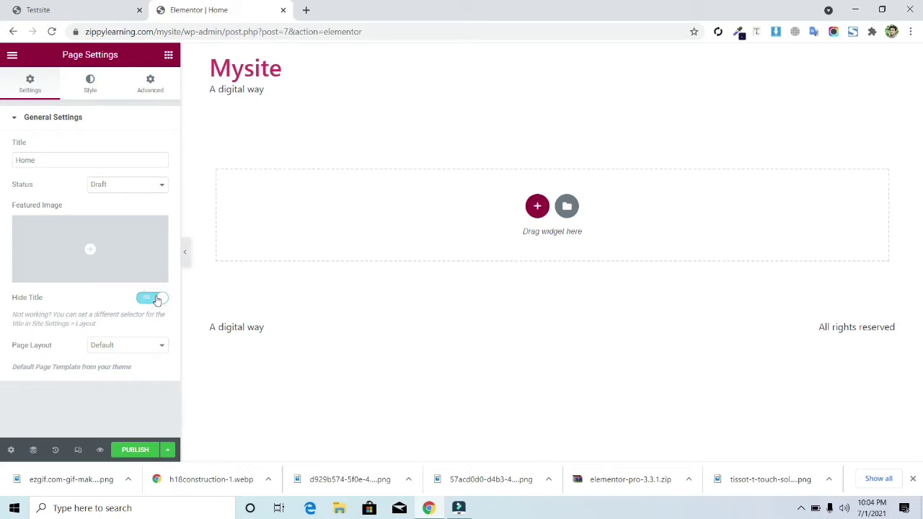
click(132, 351)
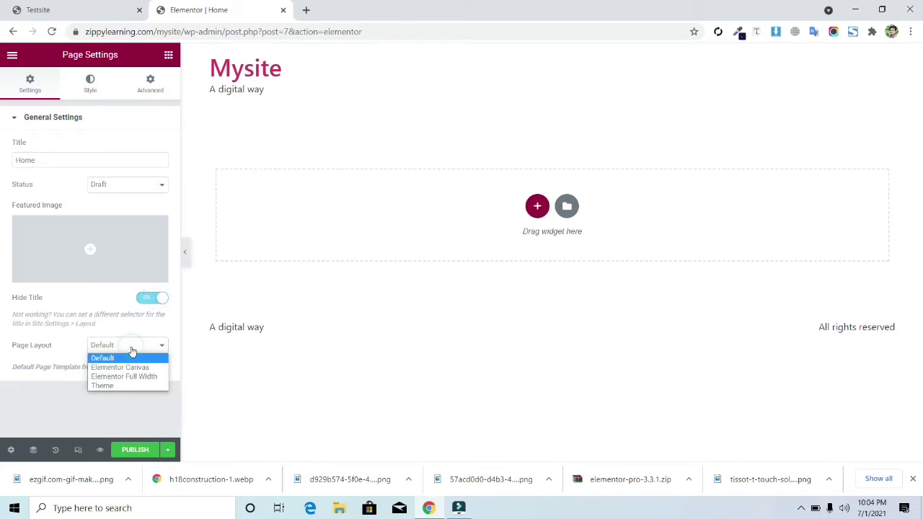
click(130, 379)
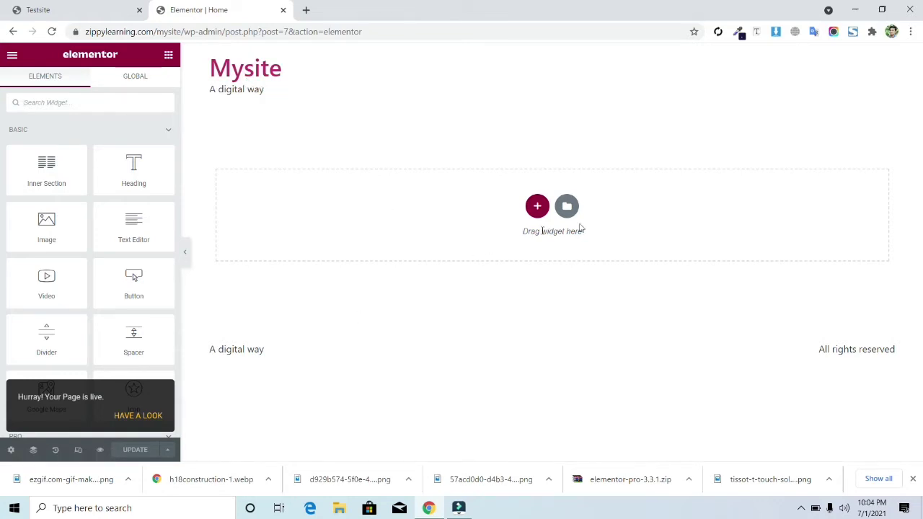
Step: Insert the blue-gradient page template that matches the Testsite demo from the Elementor page library
click(113, 10)
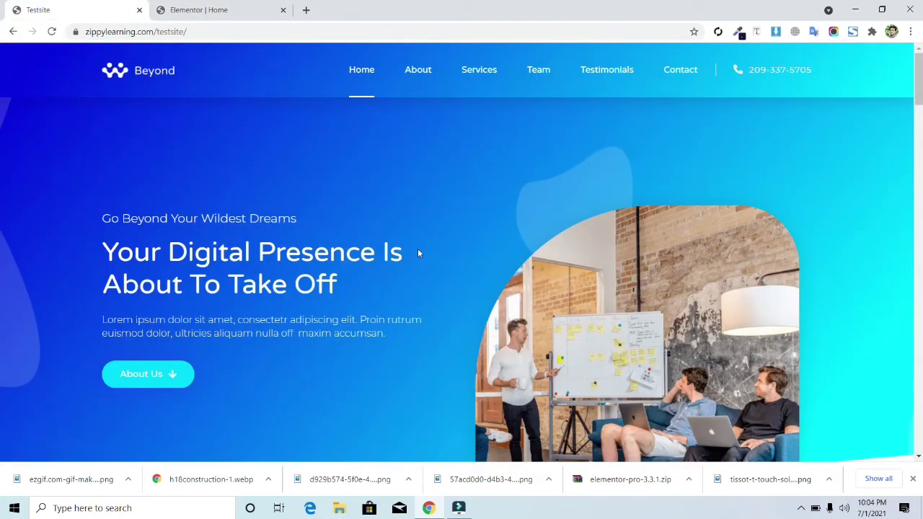
click(209, 9)
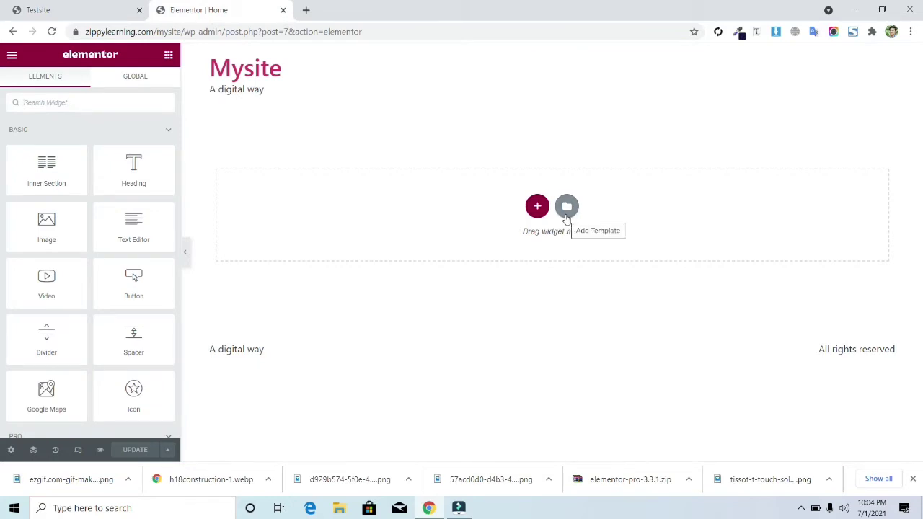
click(567, 216)
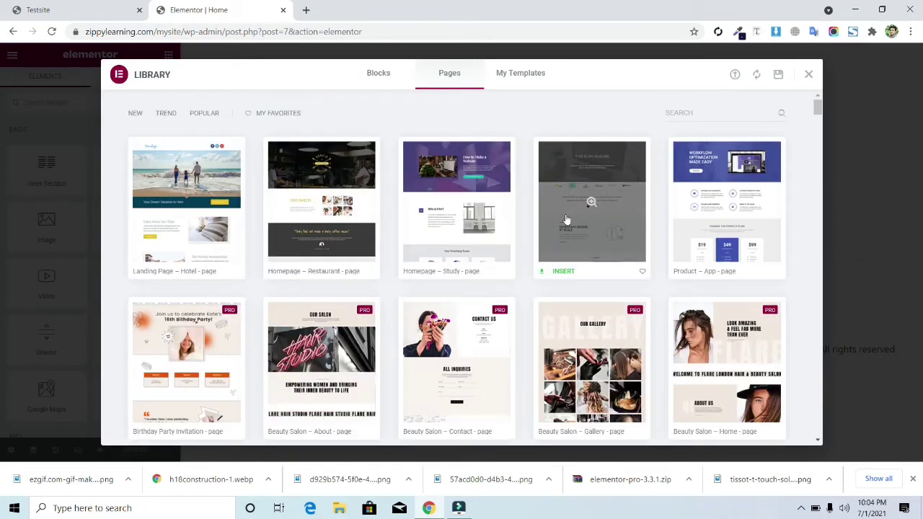
drag(817, 103, 807, 216)
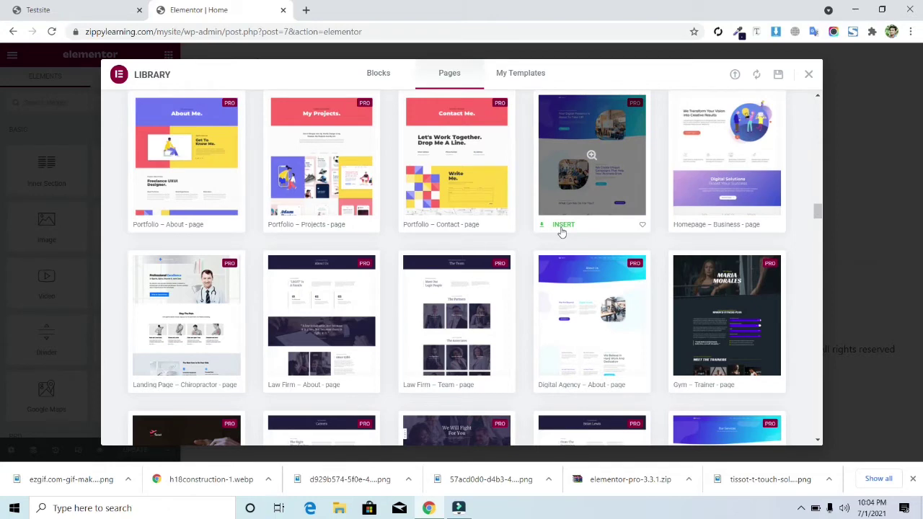
click(562, 232)
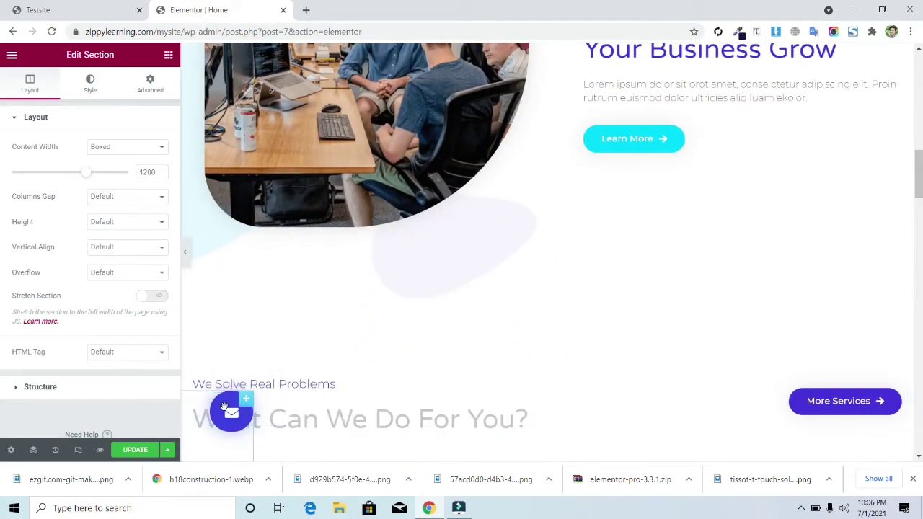
Step: Delete the floating mail button and the empty menu anchor section above "The Sky's The Limit" section
right_click(226, 412)
click(257, 450)
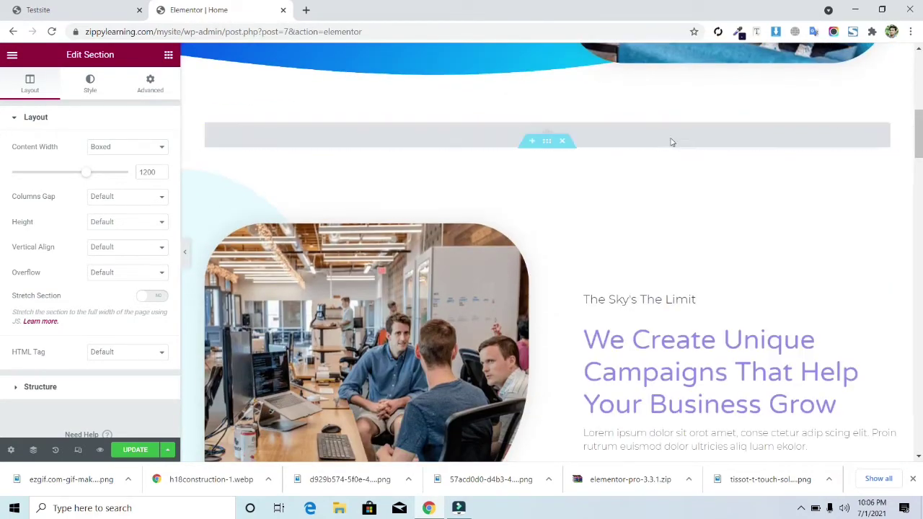
mouse_move(563, 120)
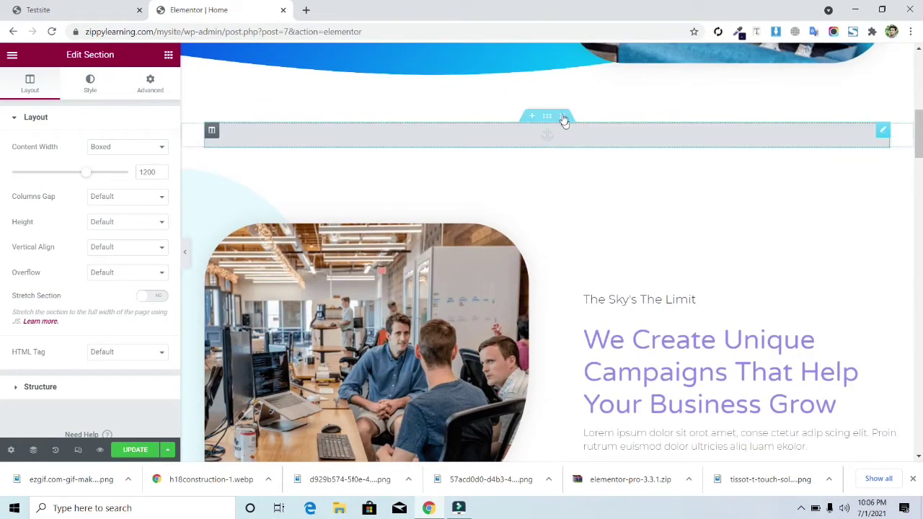
click(564, 117)
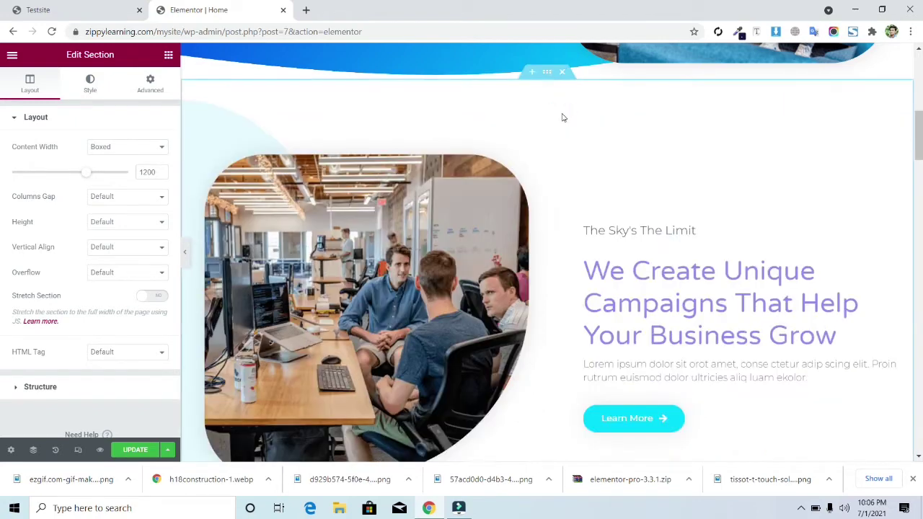
Step: Set the CSS ID of "The Sky's The Limit" section to about
click(547, 74)
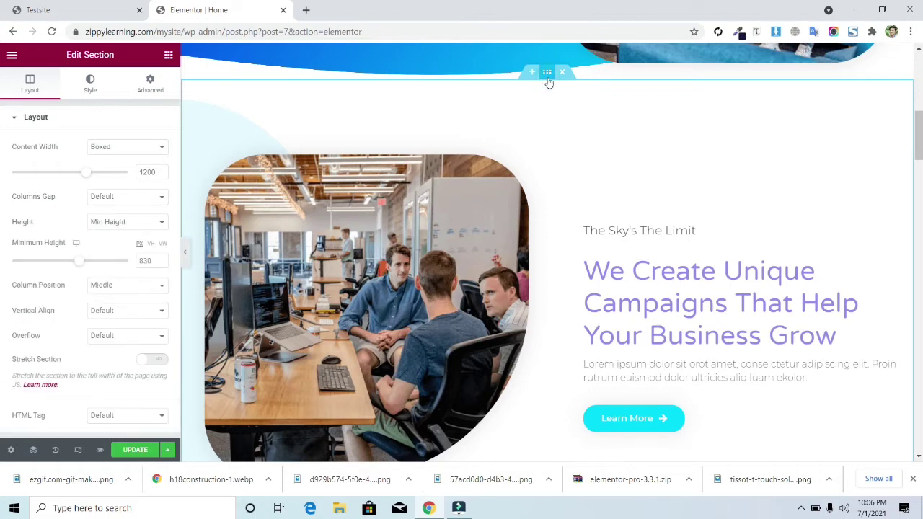
click(152, 81)
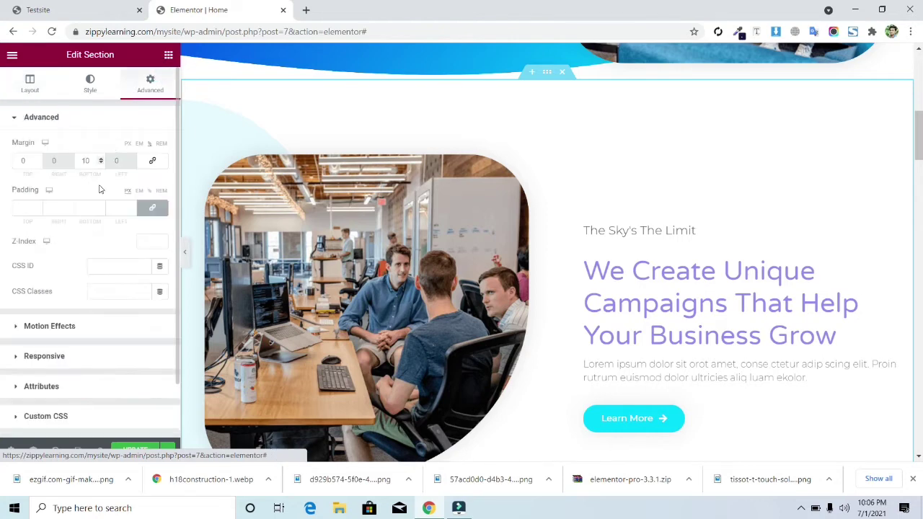
click(108, 272)
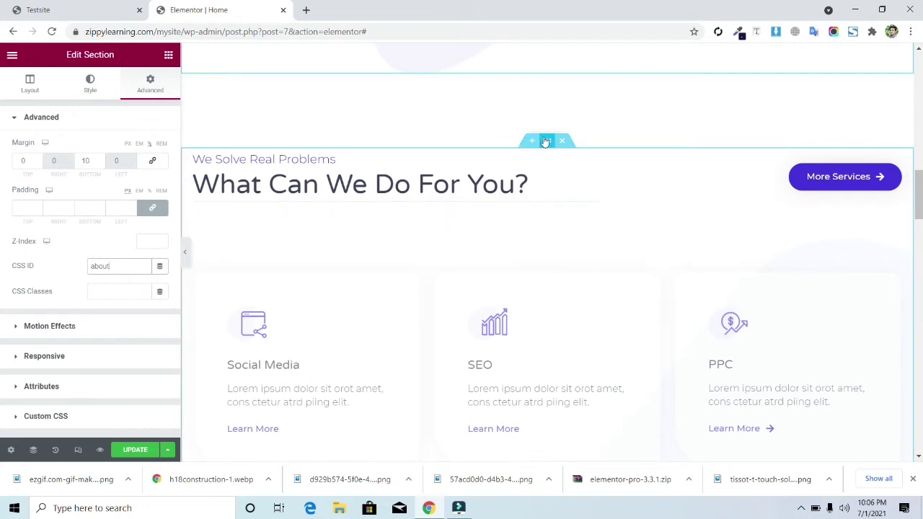
Step: Set the CSS ID of the "What Can We Do For You?" section to services
click(546, 141)
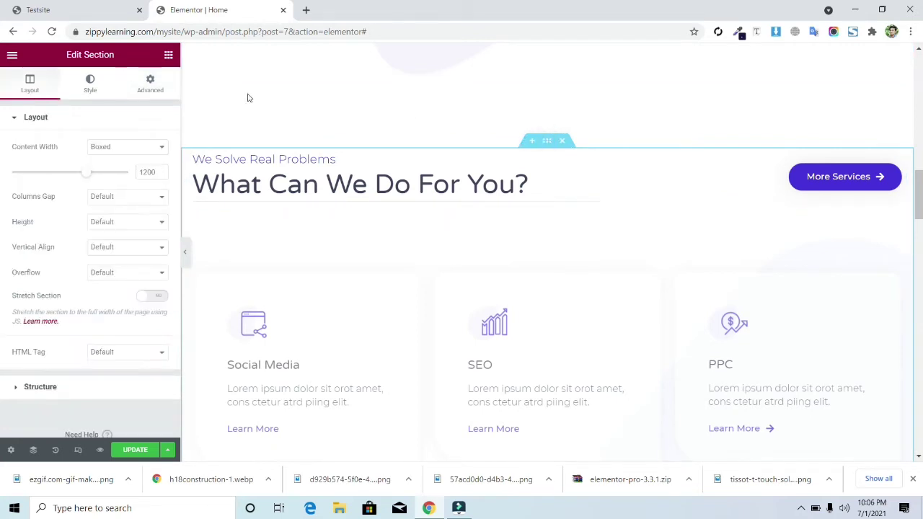
click(150, 83)
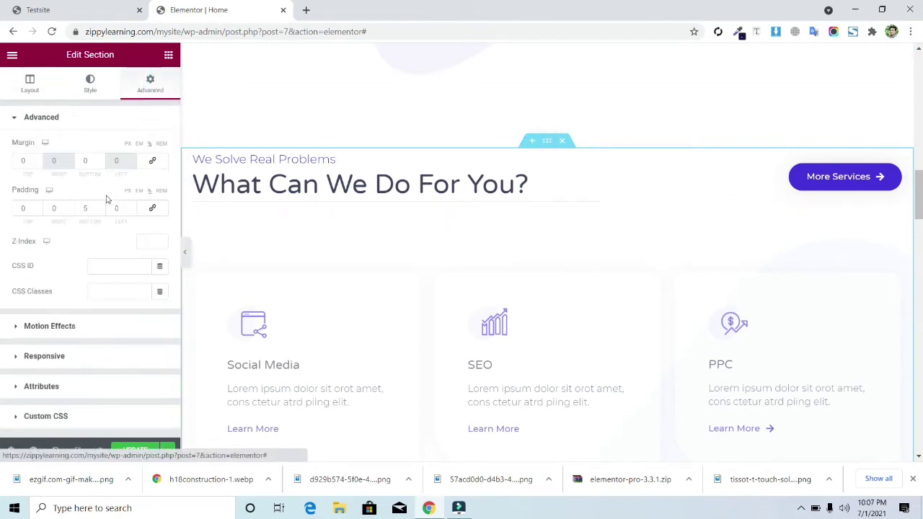
click(103, 266)
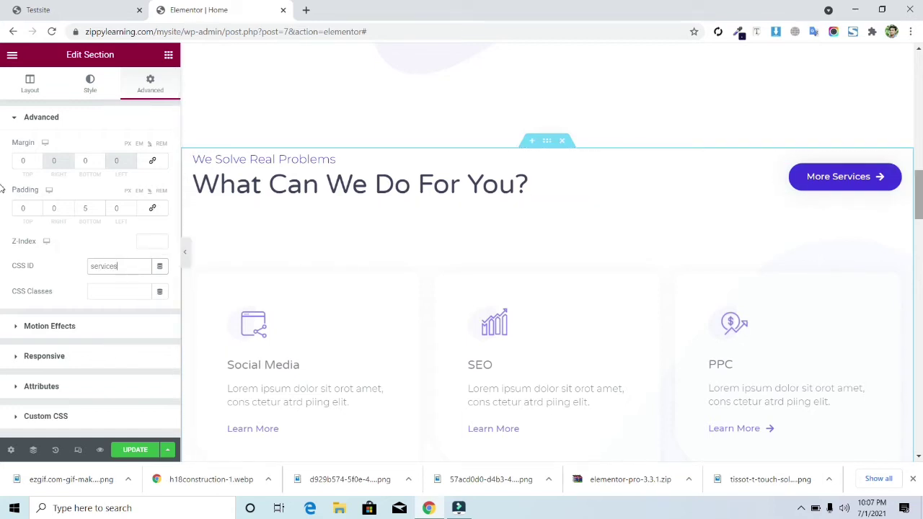
Step: Set the CSS ID of the "The Faces Behind Our Success" section to team
drag(920, 187, 920, 268)
scroll(648, 249, up, 1)
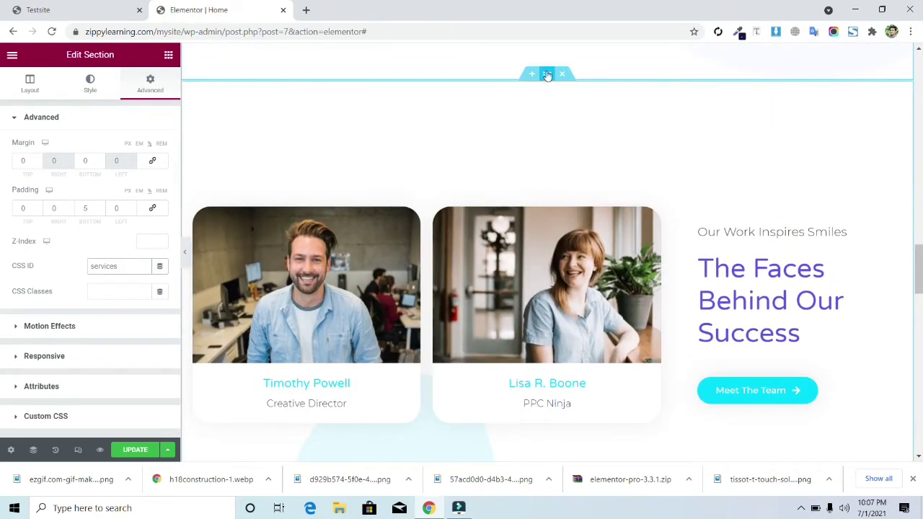
click(548, 75)
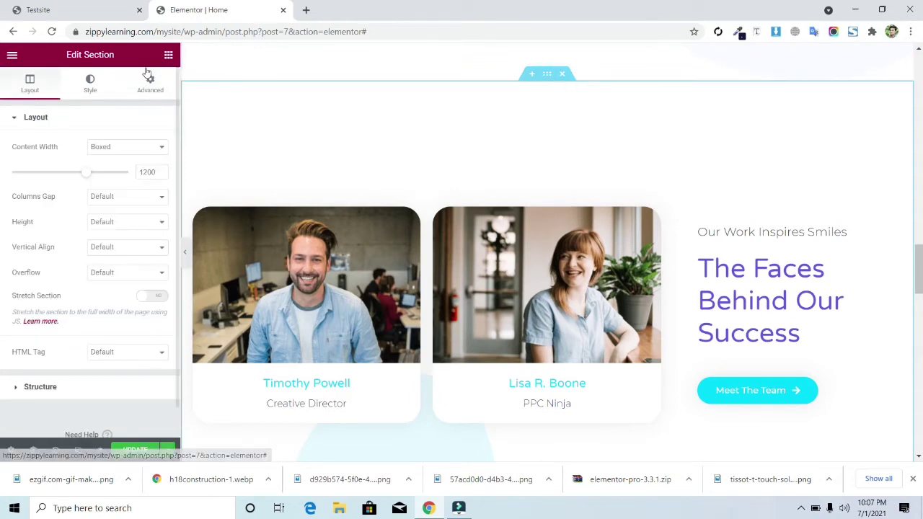
click(148, 86)
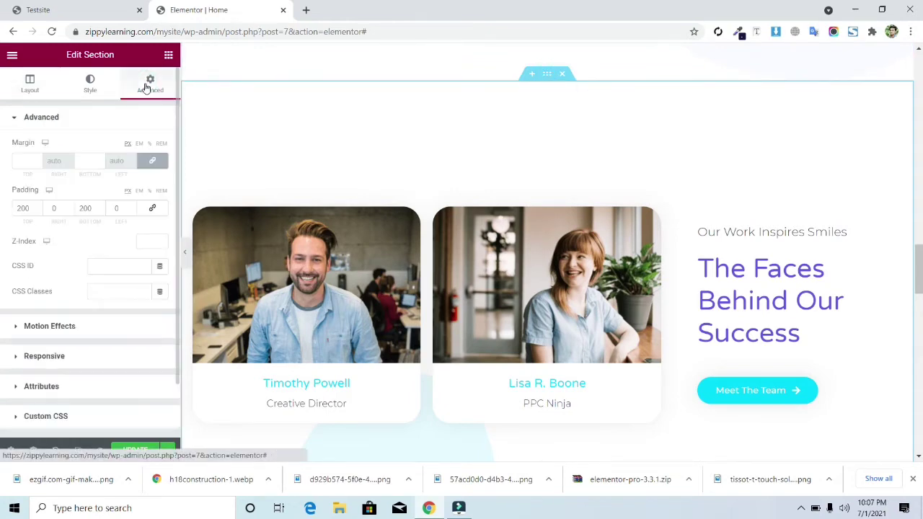
click(137, 273)
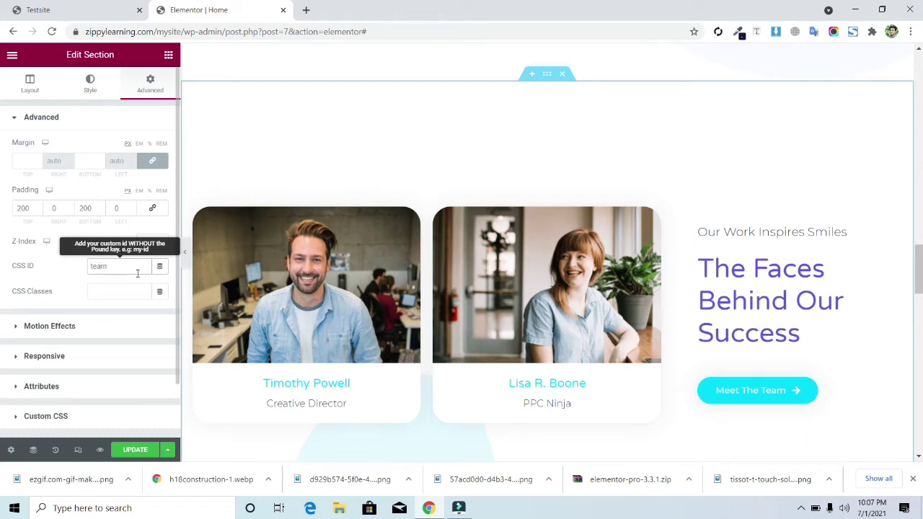
Step: Set the CSS ID of the "What Our Clients Have To Say" section to testimonials
scroll(3, 287, down, 3)
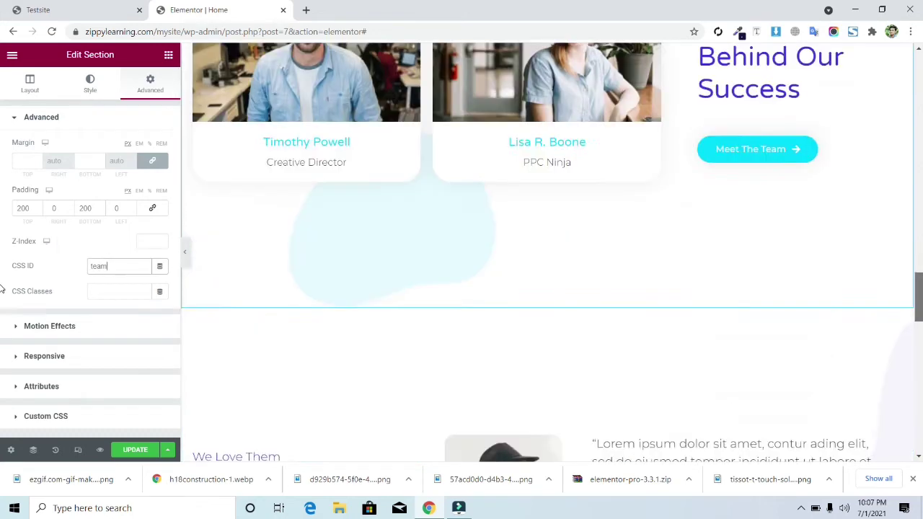
scroll(2, 287, down, 4)
scroll(2, 314, down, 4)
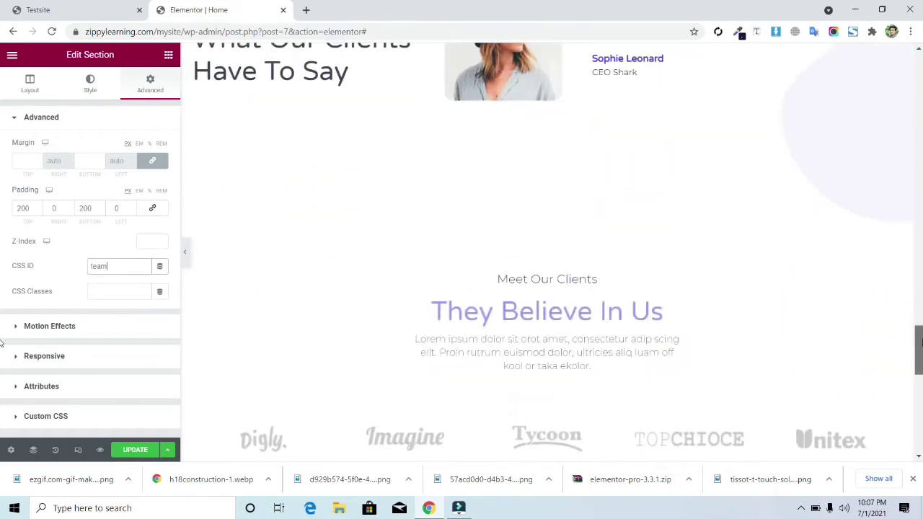
scroll(2, 303, up, 10)
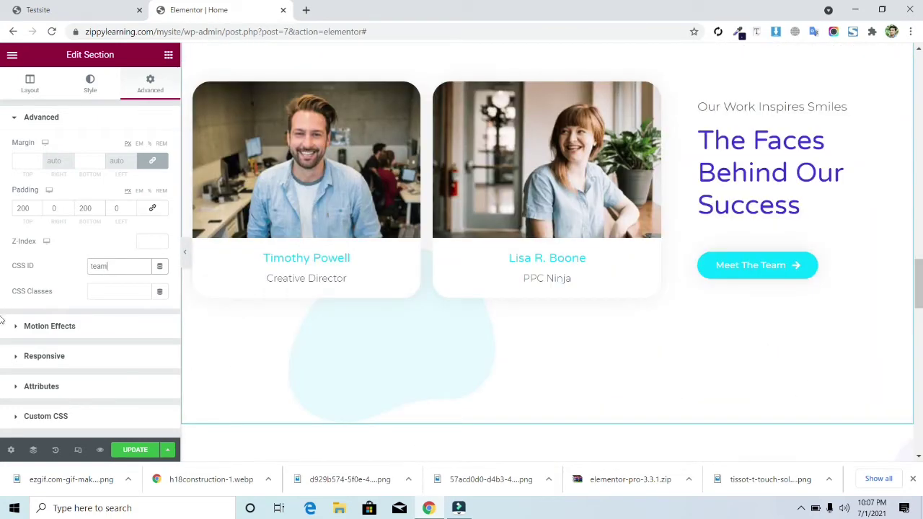
scroll(2, 306, down, 4)
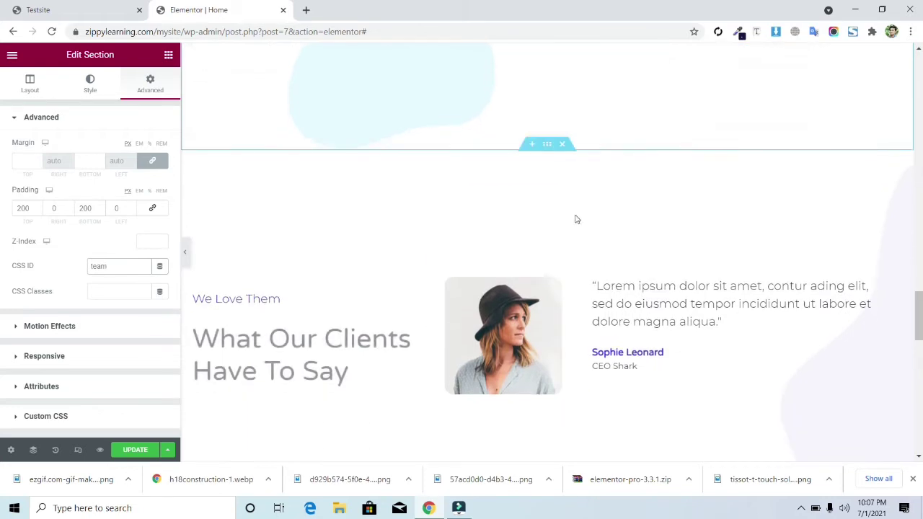
click(548, 144)
click(149, 83)
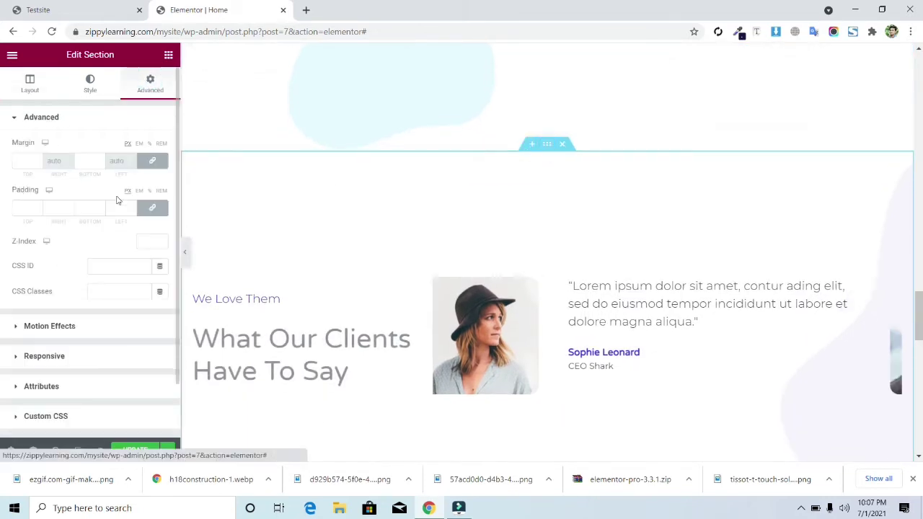
click(105, 267)
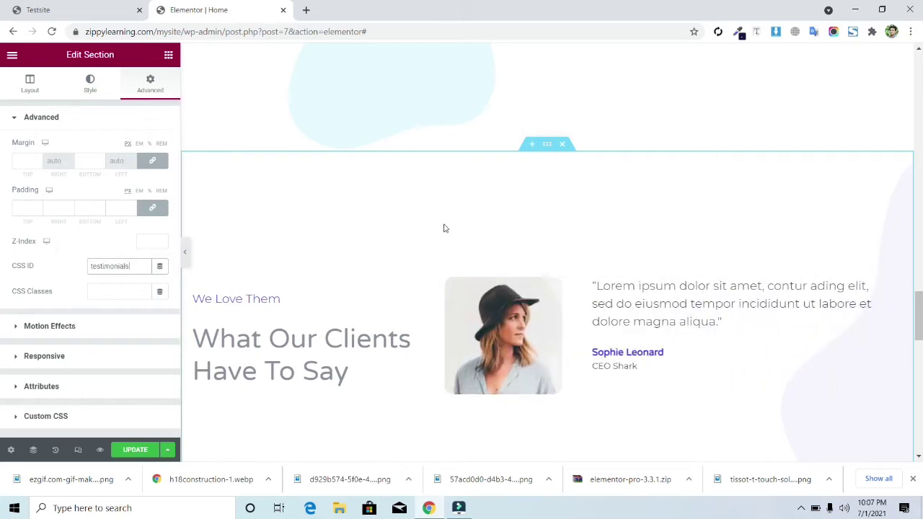
Step: Set the CSS ID of the "Do You Want To Boost Your Business?" section to contact and update the page
scroll(3, 310, down, 8)
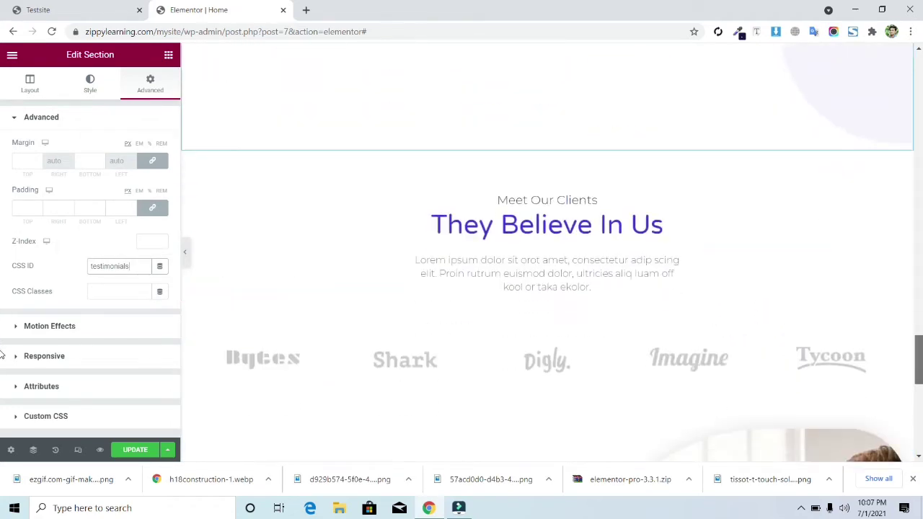
scroll(2, 385, up, 2)
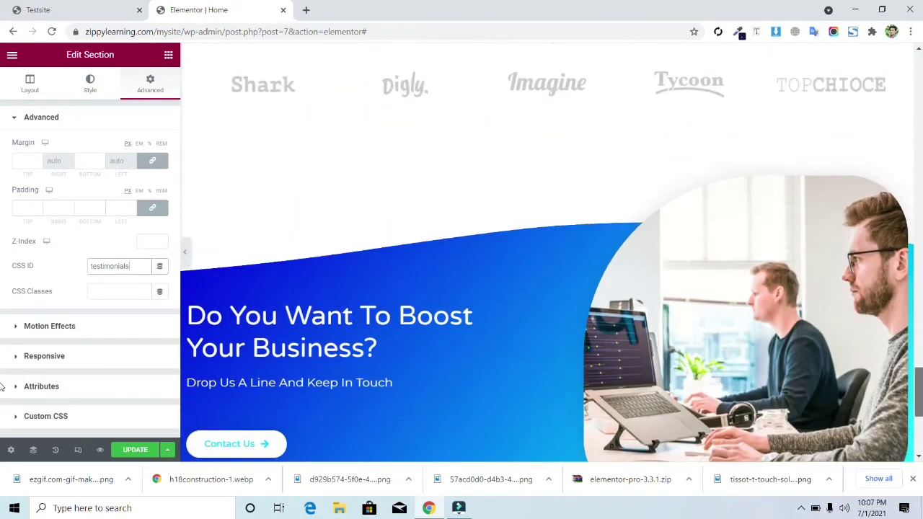
click(547, 213)
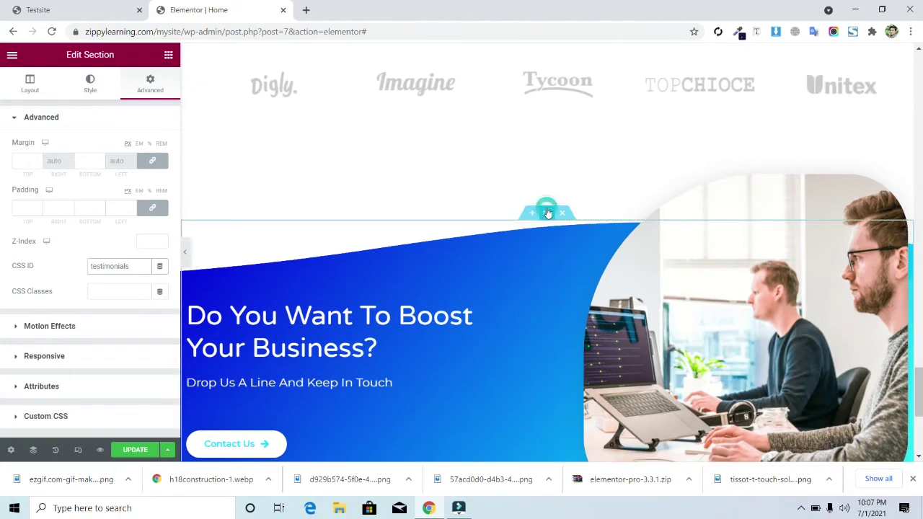
click(158, 89)
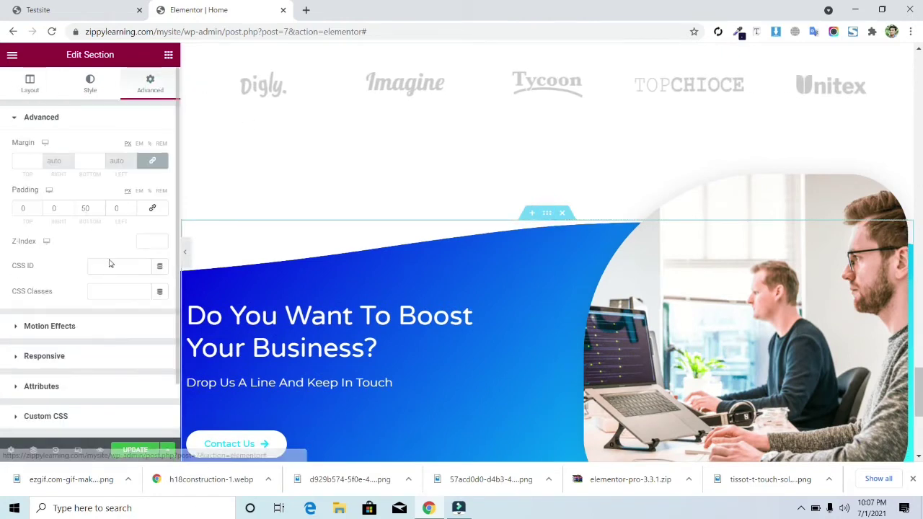
click(116, 270)
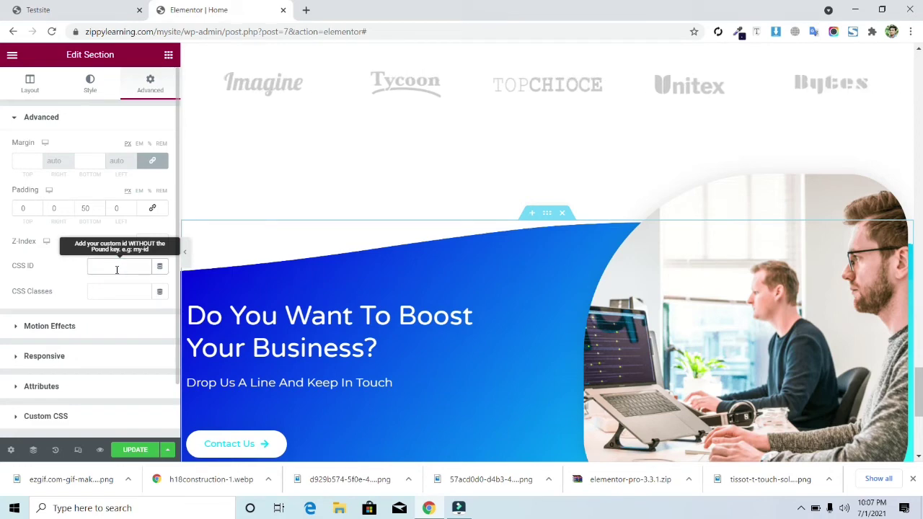
text(contact)
click(138, 451)
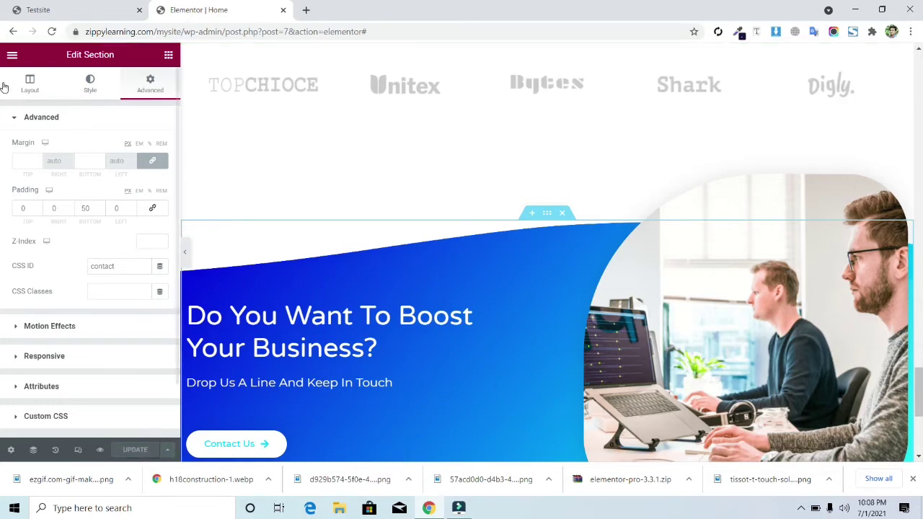
Step: Exit the Elementor editor and go to the site's WordPress admin dashboard at zippylearning.com/mysite/wp-admin/
click(11, 55)
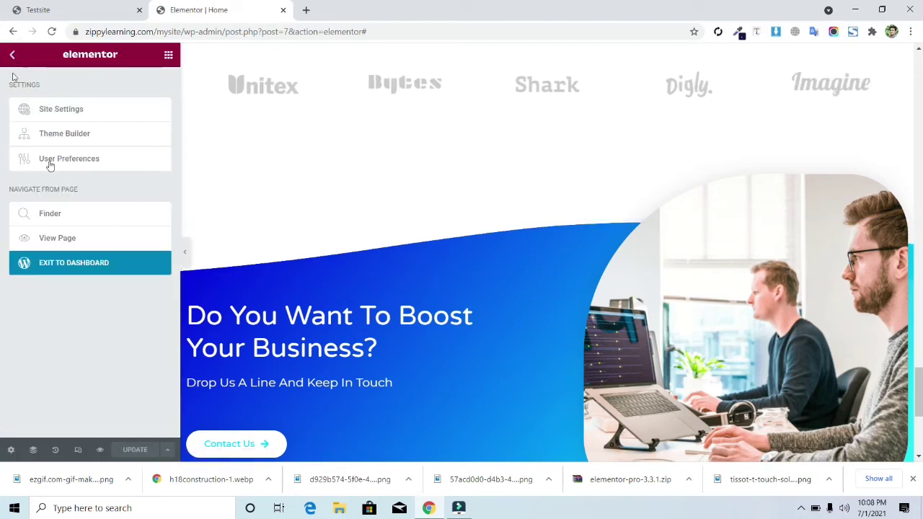
click(103, 263)
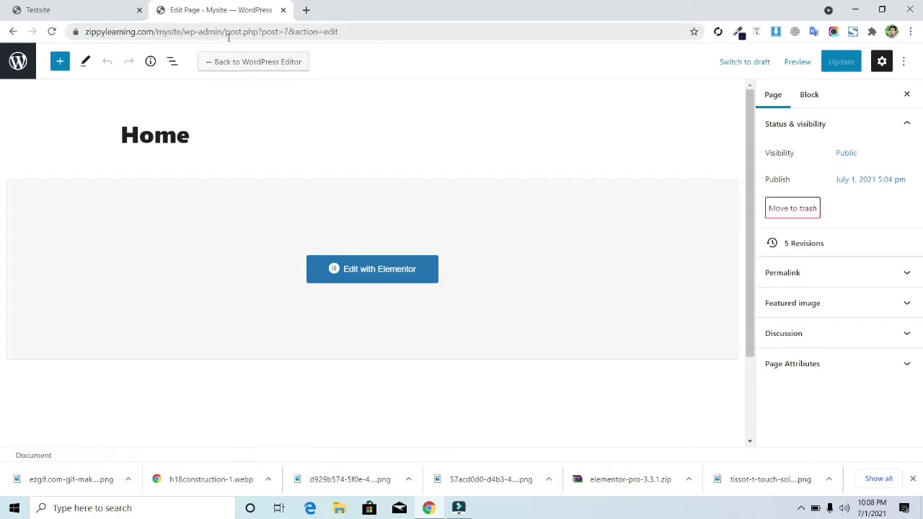
drag(225, 33, 437, 77)
key(BackSpace)
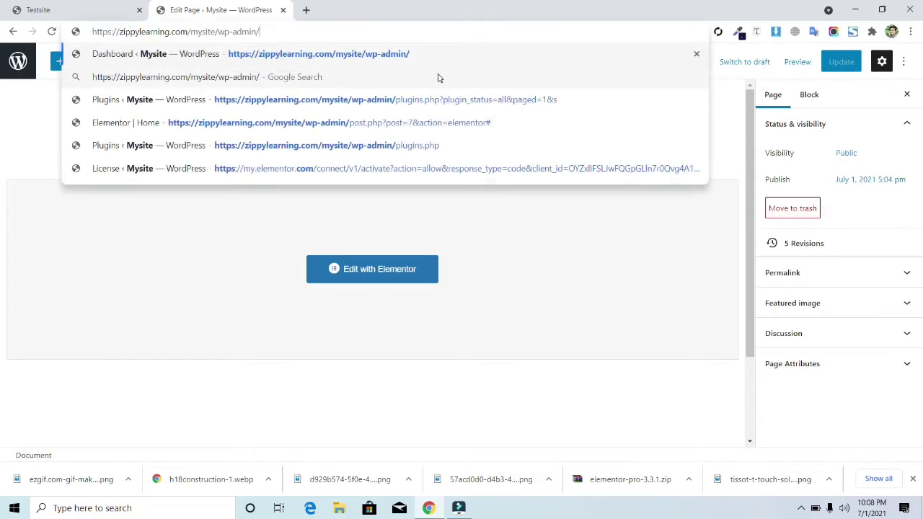
key(Return)
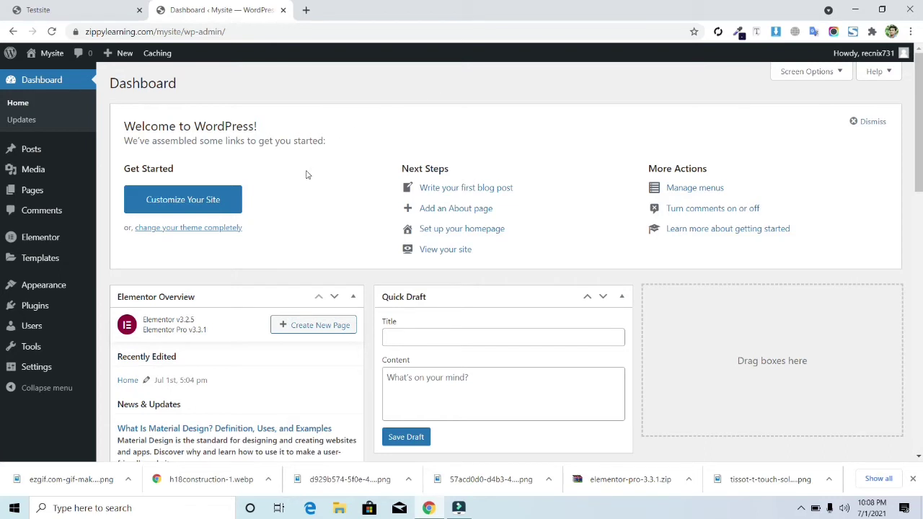
Step: Create a new WordPress navigation menu named Menu
mouse_move(77, 282)
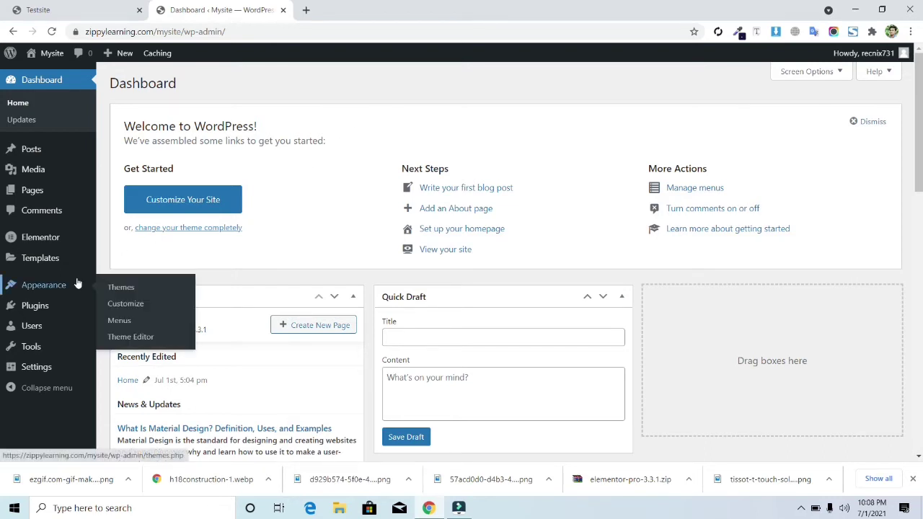
click(119, 321)
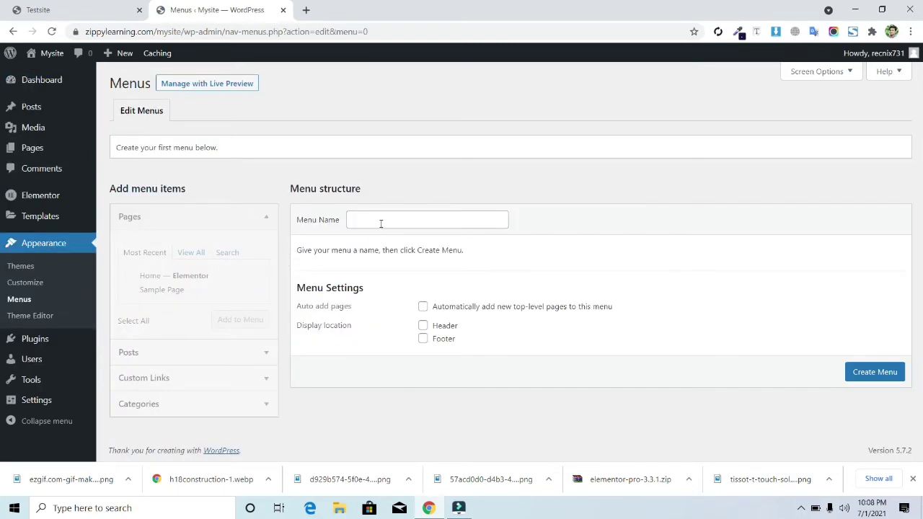
click(382, 223)
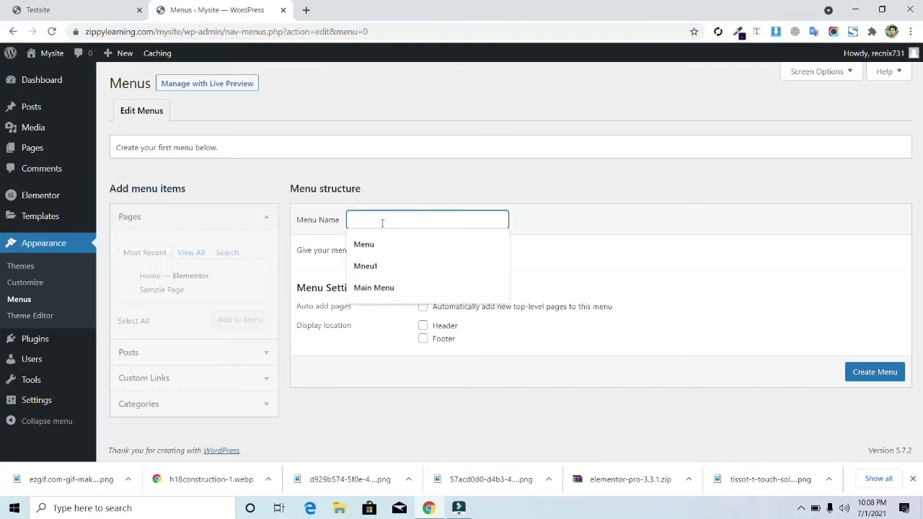
click(384, 251)
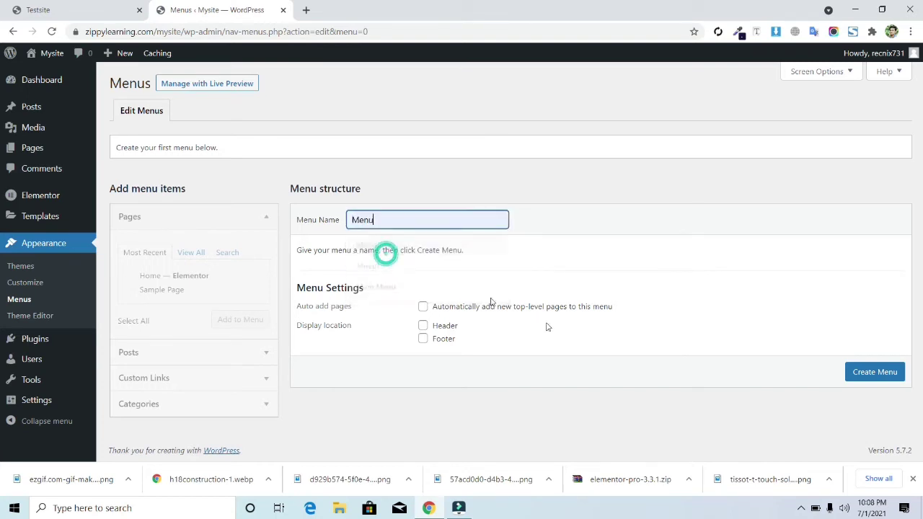
click(856, 378)
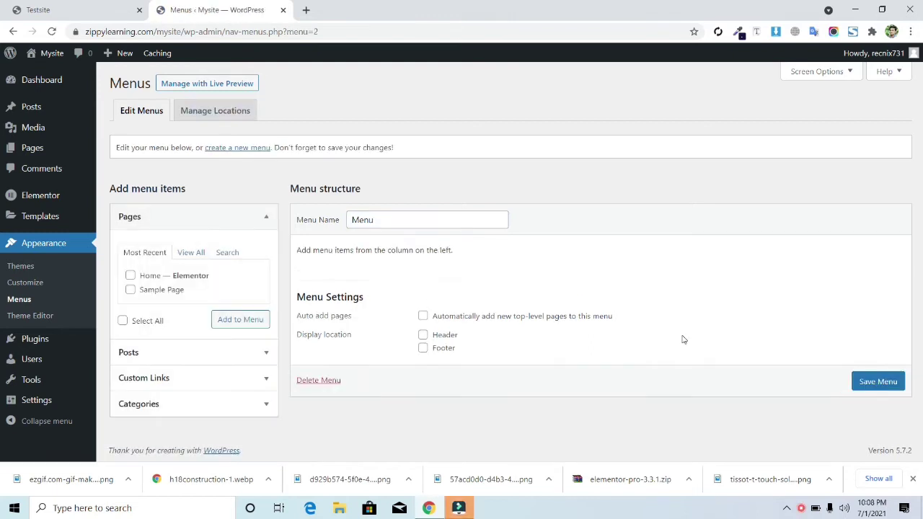
Step: Set the menu to add new top-level pages automatically and display in the Header location, and save it
click(424, 316)
click(424, 339)
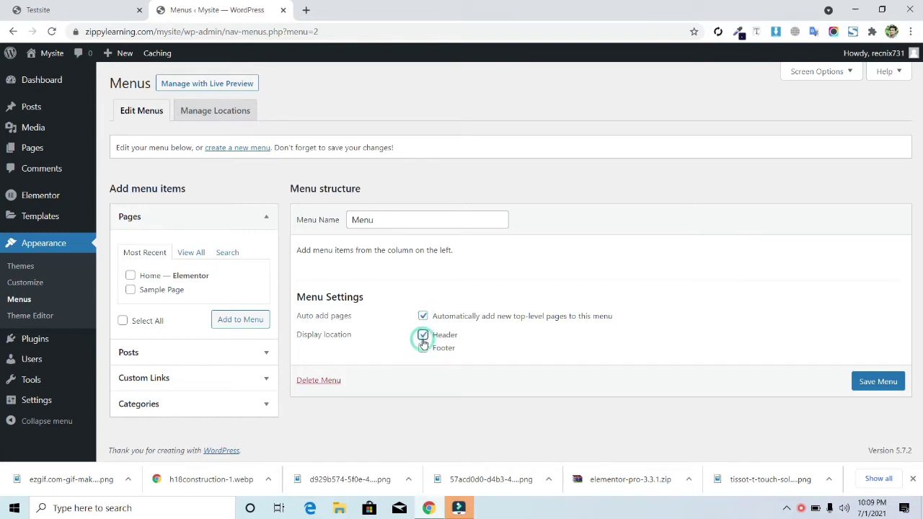
click(869, 391)
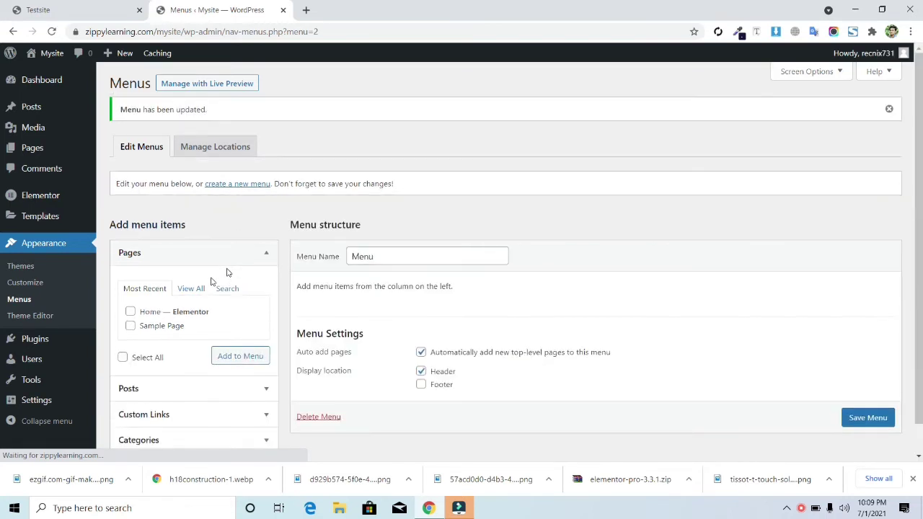
Step: Add the Home page to the menu structure and save the menu
click(130, 312)
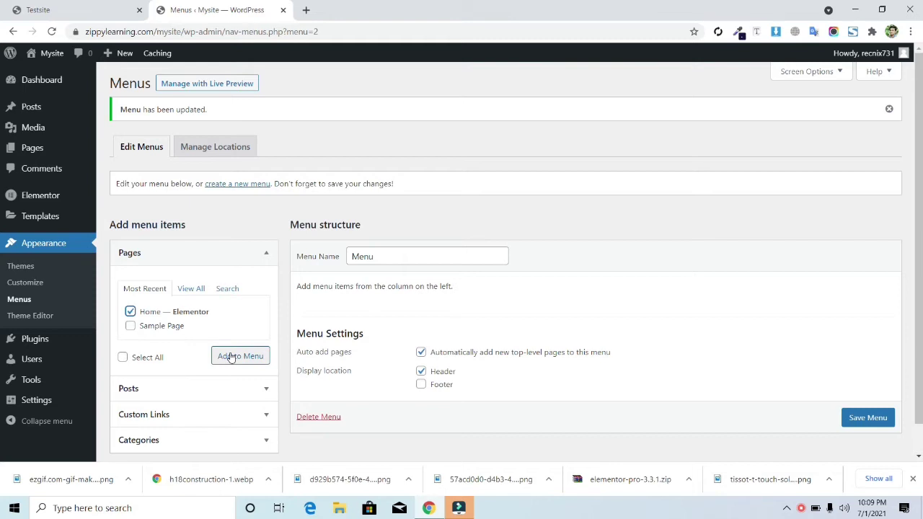
click(231, 357)
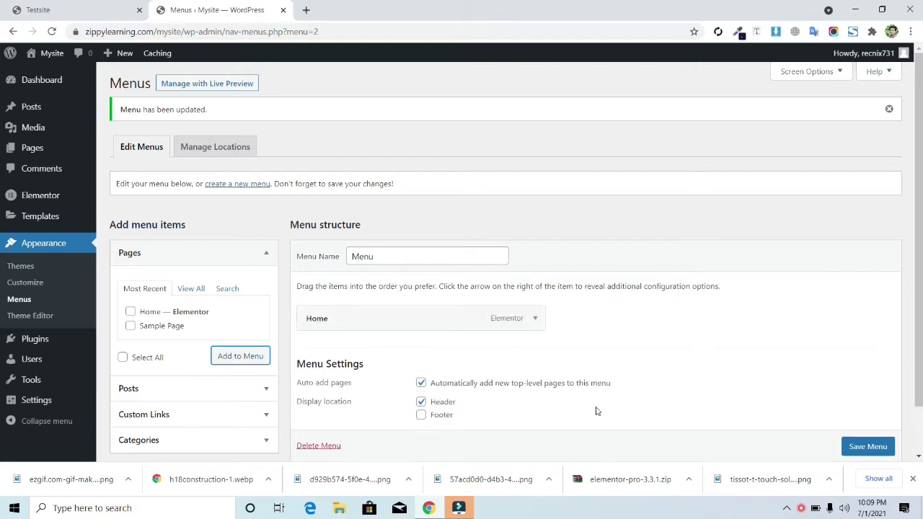
scroll(858, 443, down, 1)
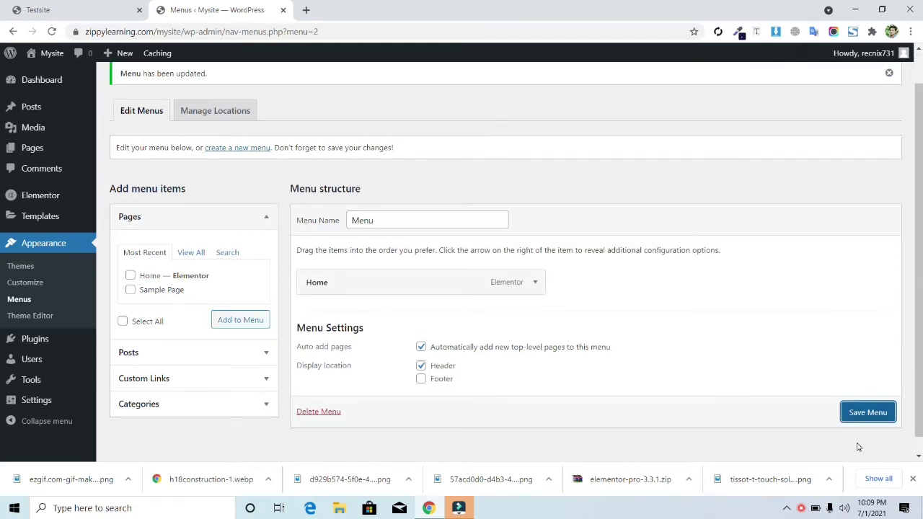
click(868, 418)
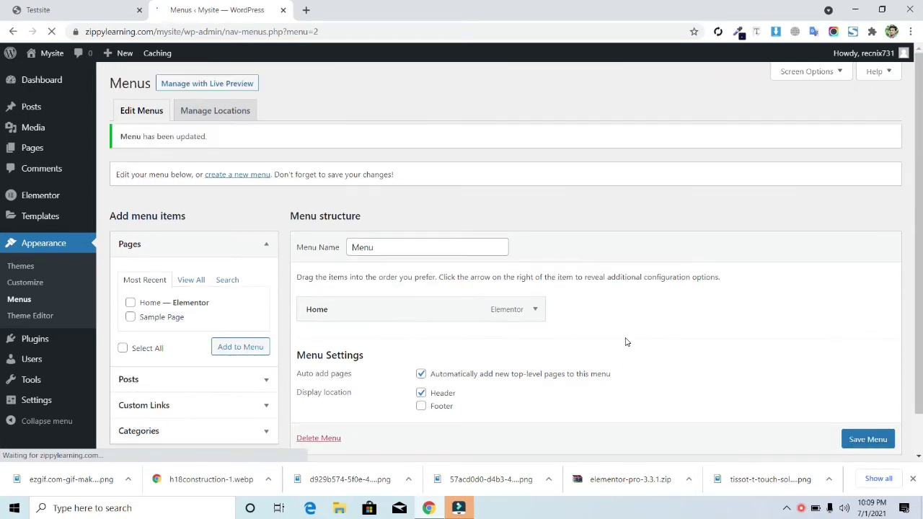
Step: Set the site's reading settings to display a static page with Home as the homepage, and save the changes
scroll(3, 256, down, 1)
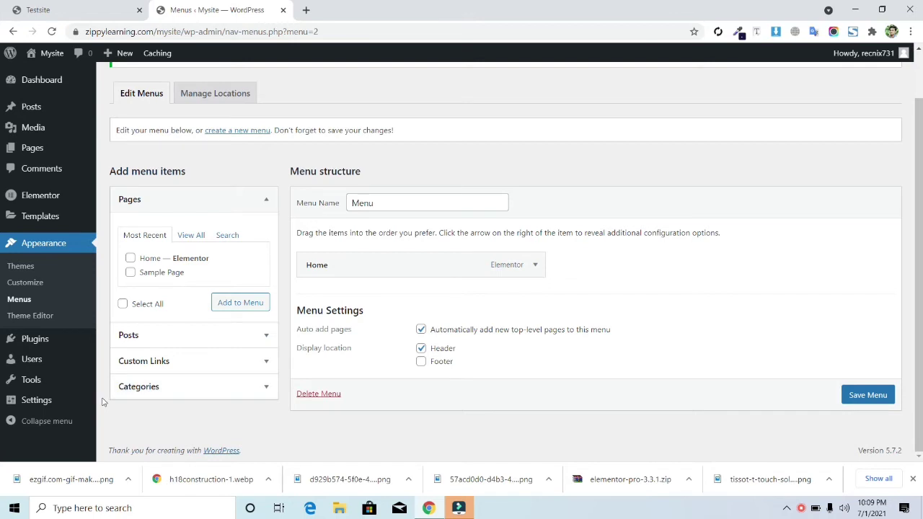
mouse_move(74, 402)
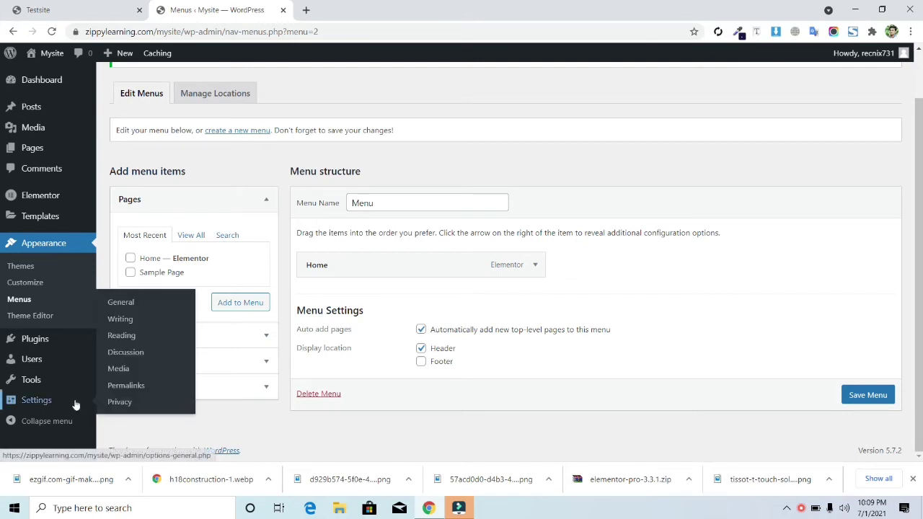
click(123, 334)
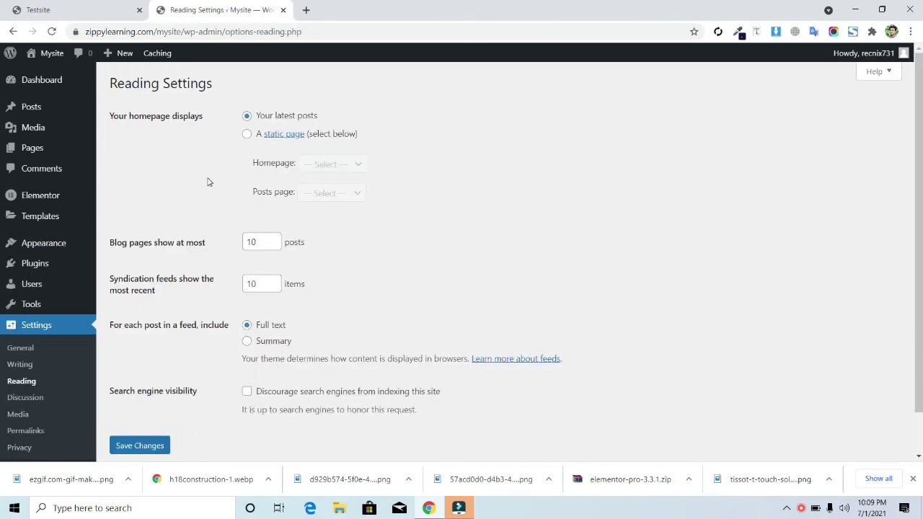
click(248, 136)
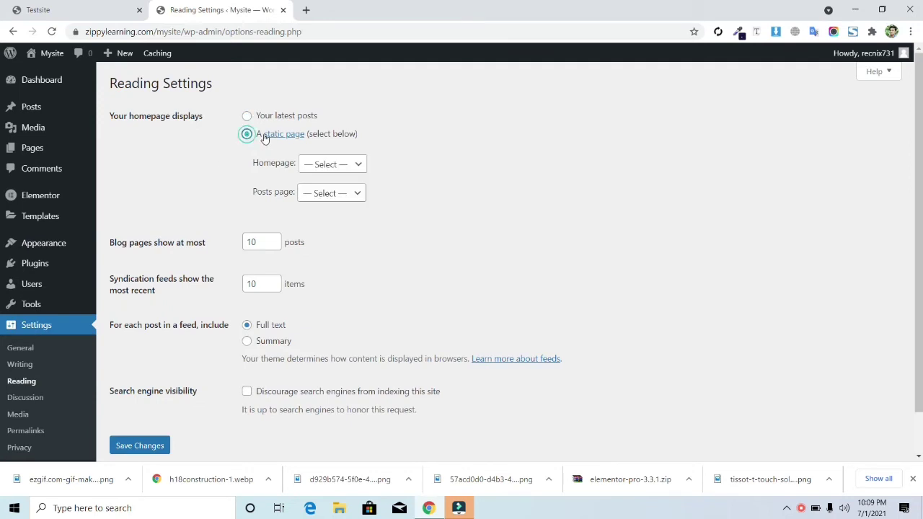
click(346, 164)
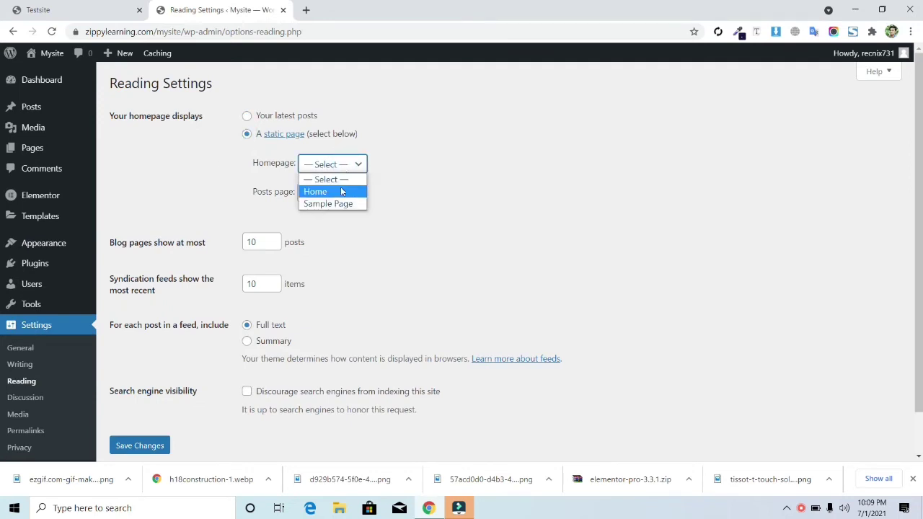
click(341, 191)
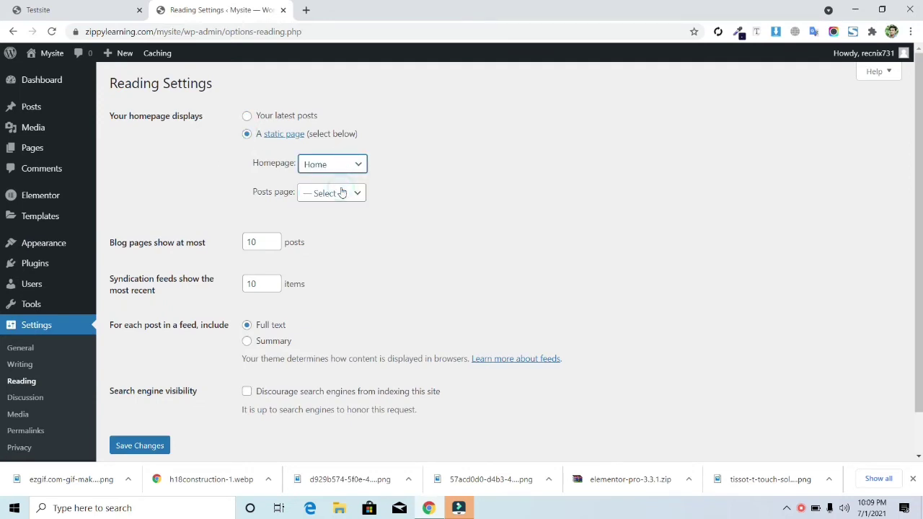
click(150, 447)
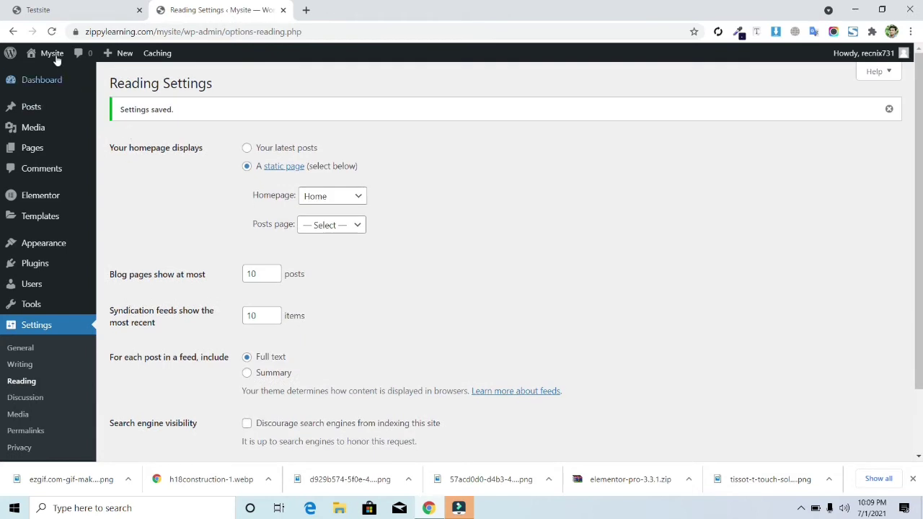
Step: Open the live Mysite homepage in a new browser tab and examine its header menu and sections
right_click(55, 55)
click(69, 62)
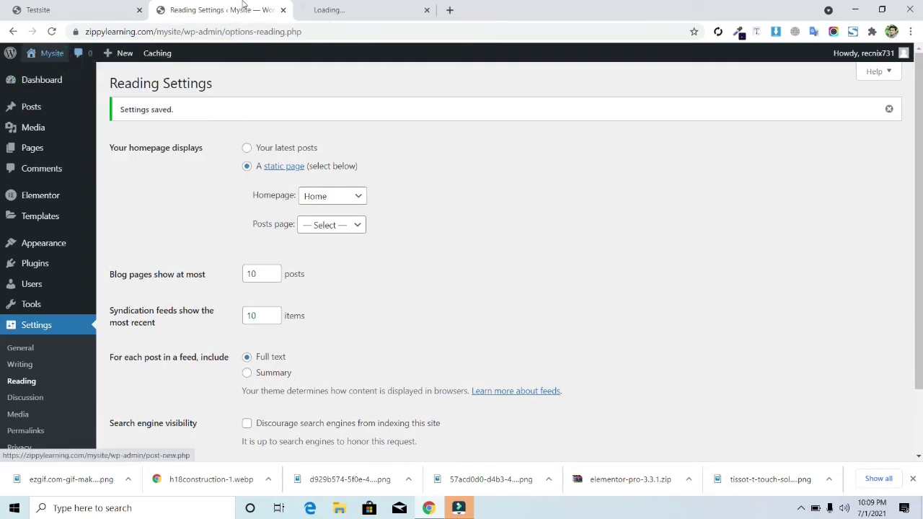
click(323, 6)
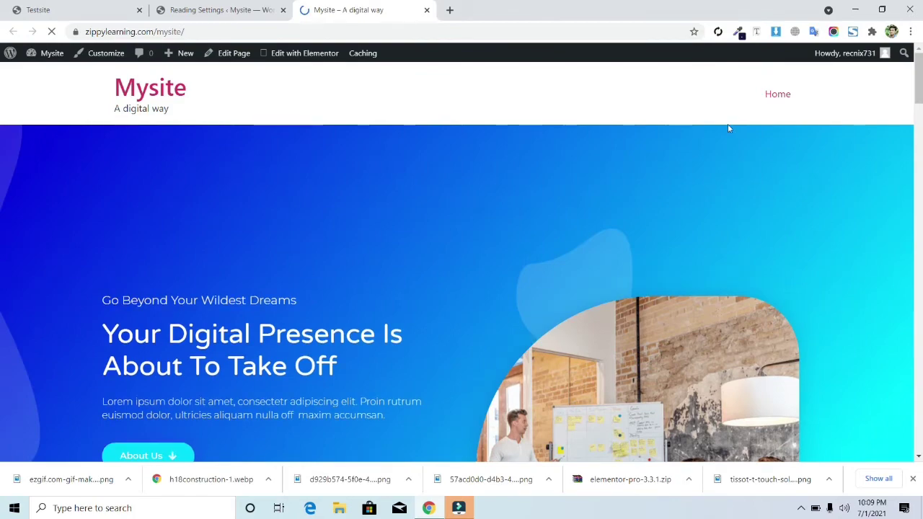
scroll(2, 144, down, 5)
scroll(2, 180, down, 7)
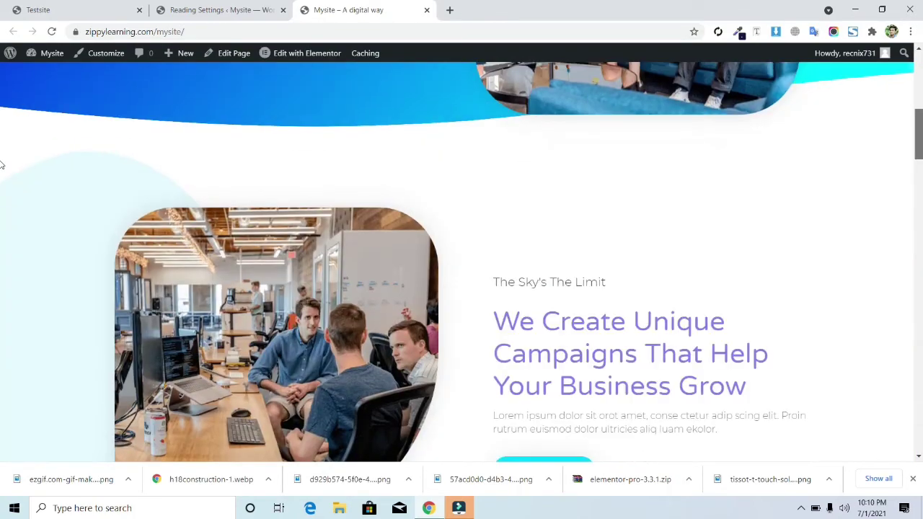
scroll(2, 256, down, 4)
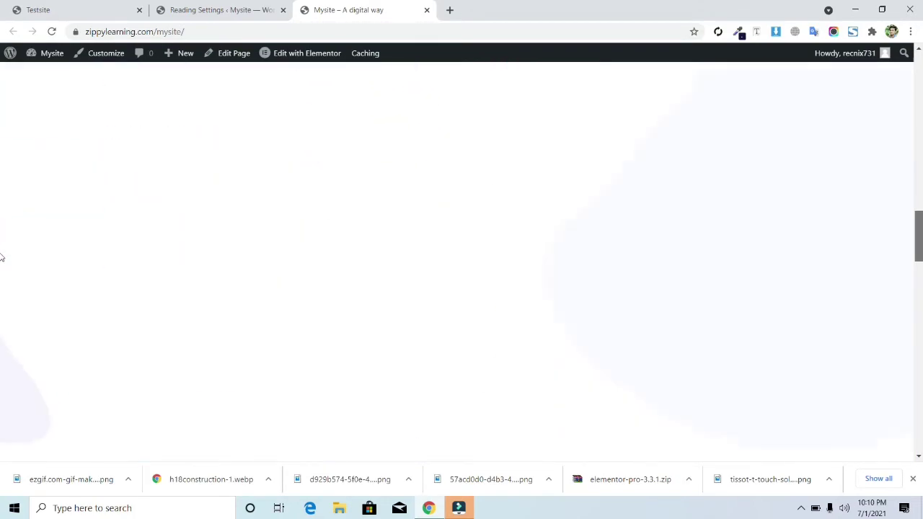
scroll(917, 309, down, 15)
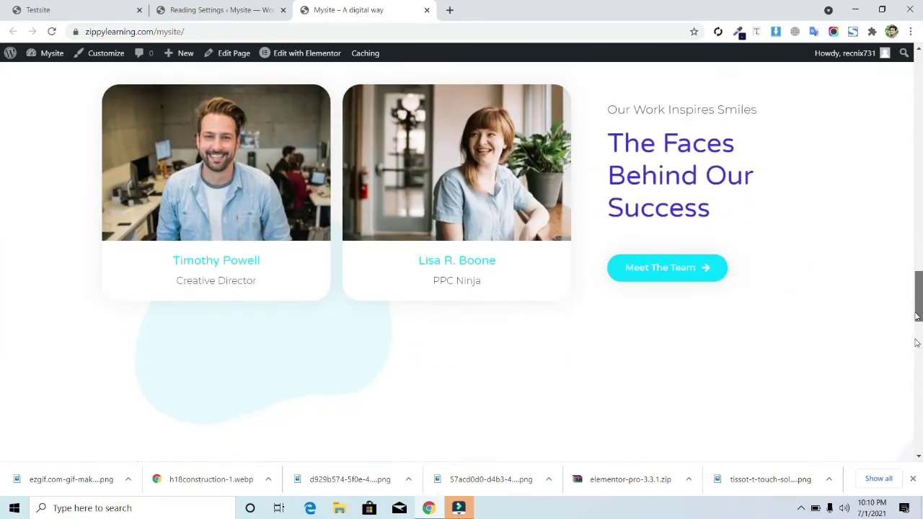
scroll(1, 351, up, 20)
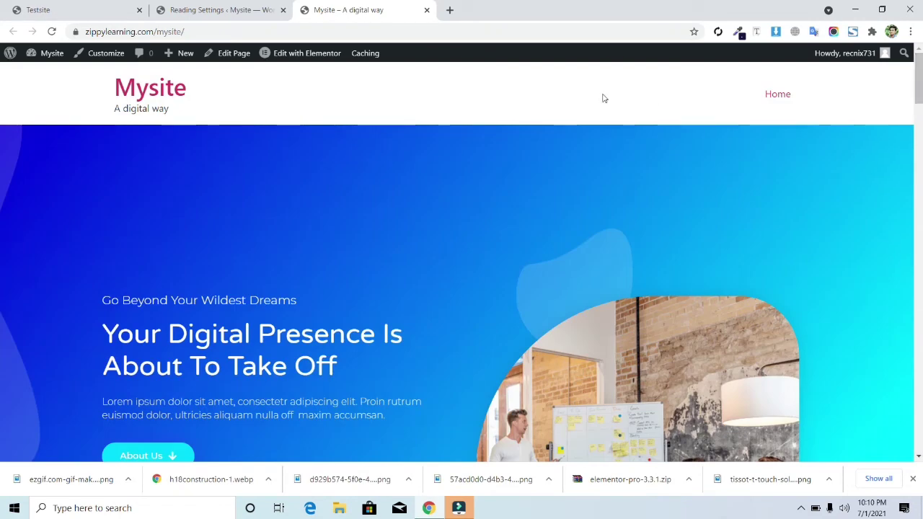
Step: Return to the WordPress admin and open the menu editing page
click(250, 9)
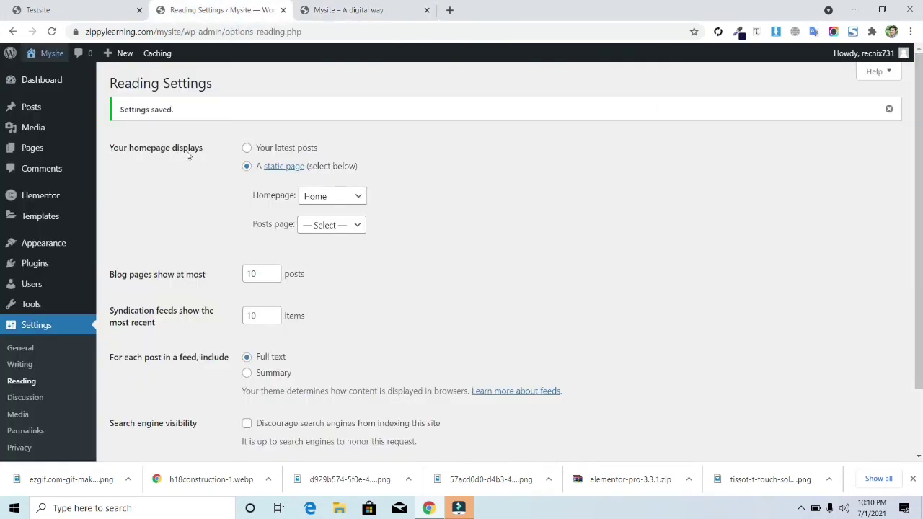
mouse_move(78, 250)
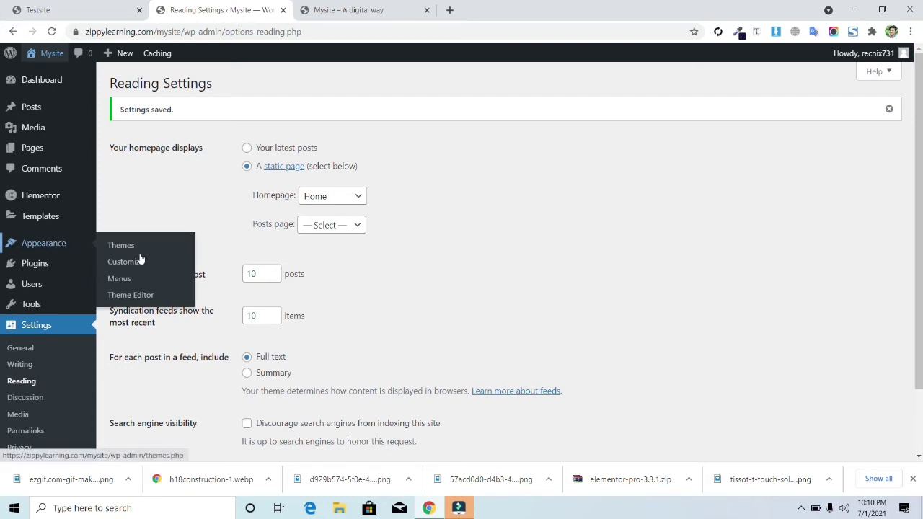
click(124, 278)
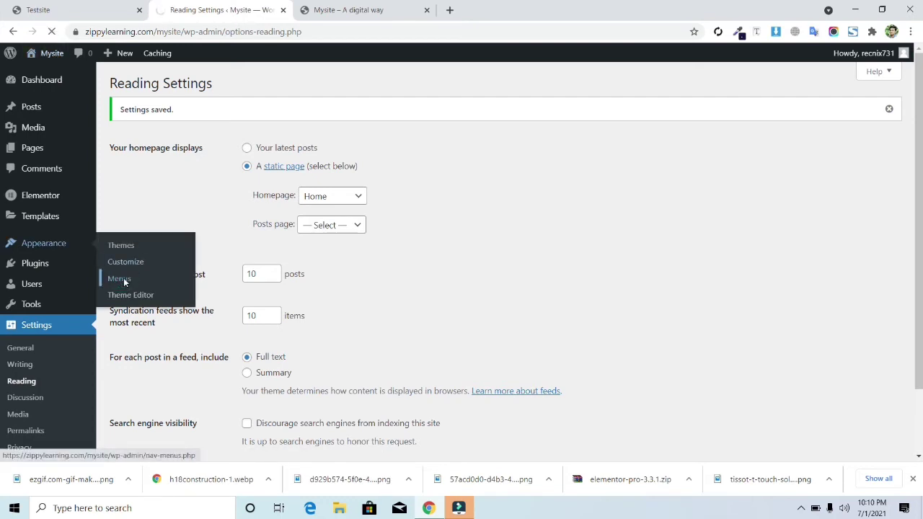
Step: Check the first sections of the live homepage and add a custom link named About with URL #about to the menu
click(342, 5)
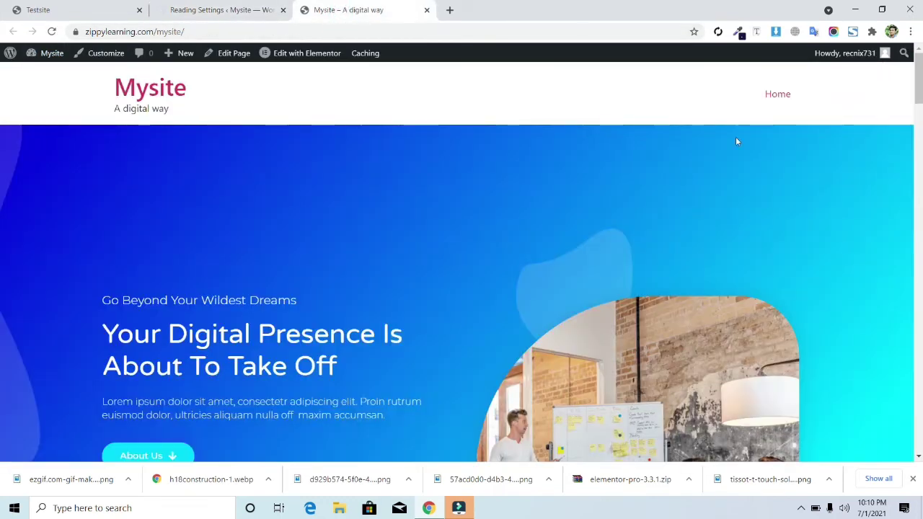
scroll(2, 126, down, 5)
scroll(2, 99, up, 4)
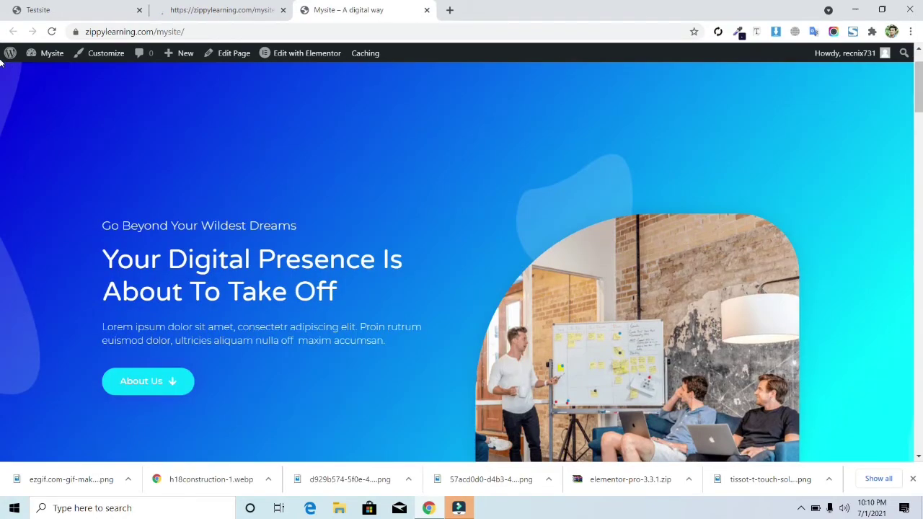
scroll(921, 77, up, 1)
scroll(921, 77, down, 8)
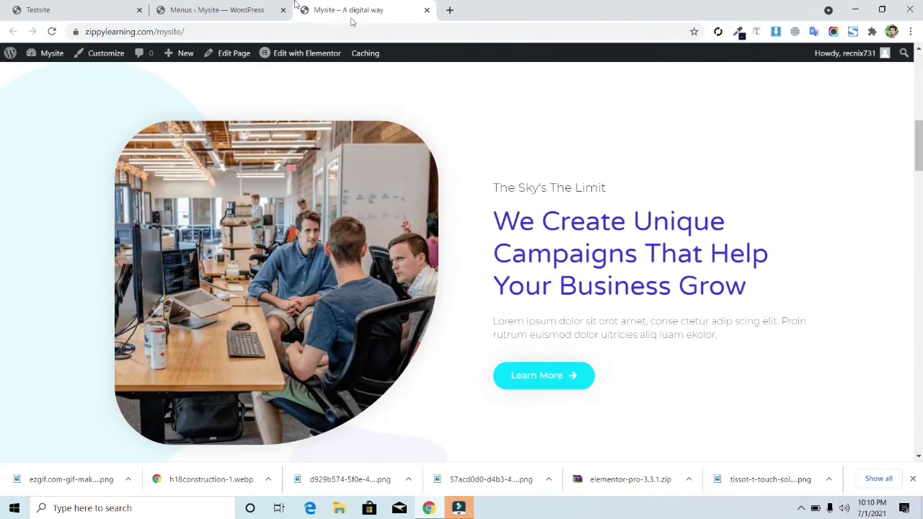
click(274, 11)
scroll(3, 224, down, 1)
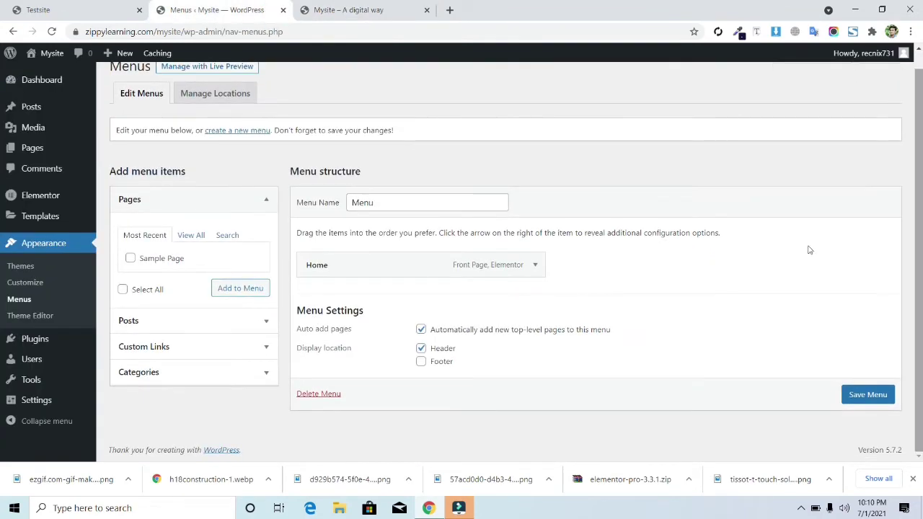
click(209, 347)
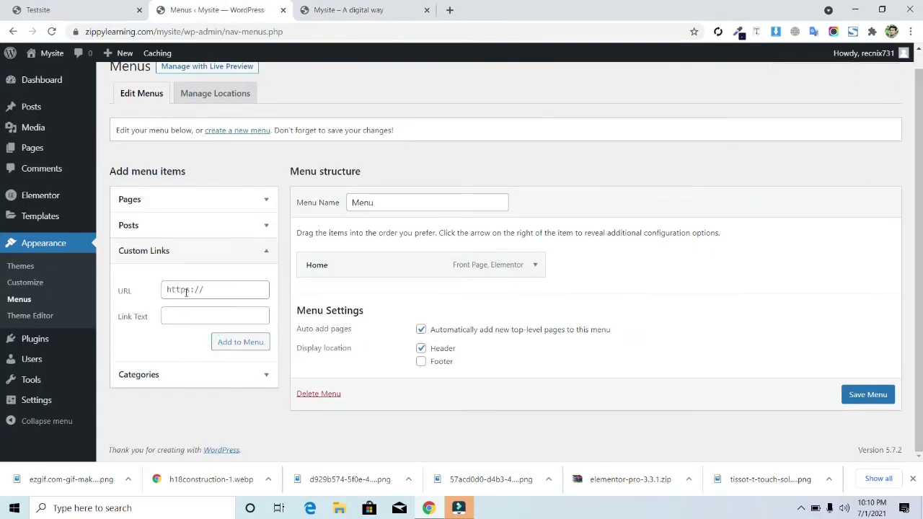
click(188, 315)
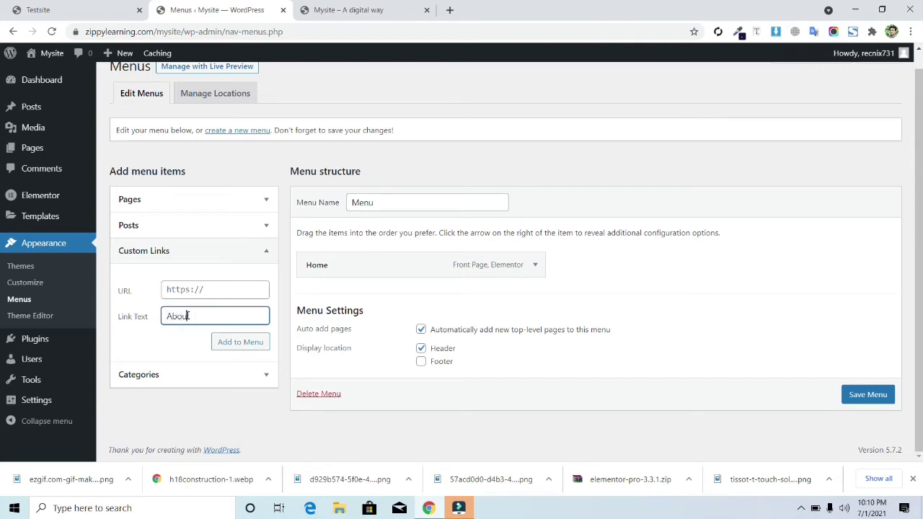
click(192, 290)
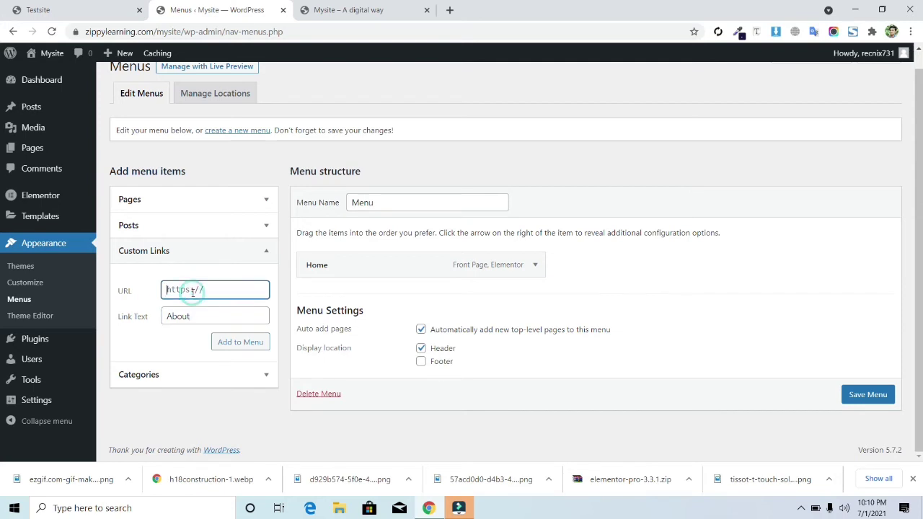
text(#about)
click(243, 343)
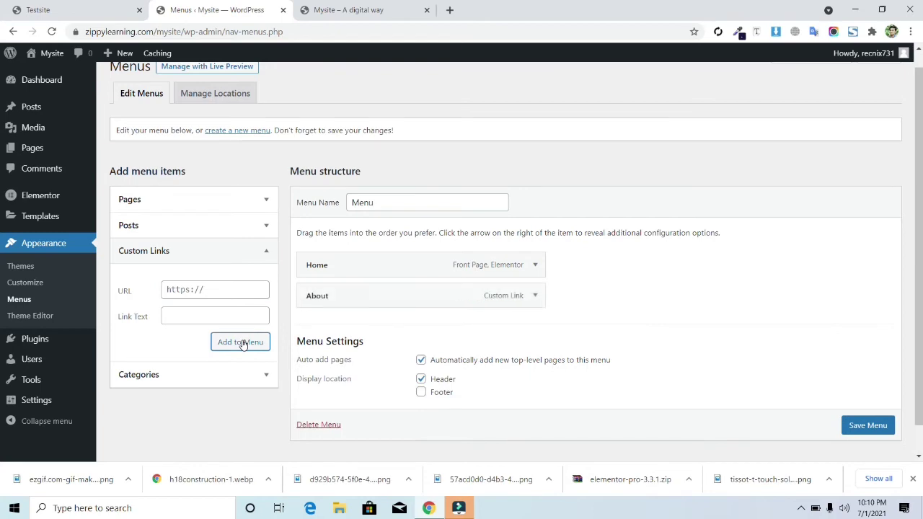
Step: Check the section below About on the live homepage and add a custom link named Services with URL #services to the menu
click(354, 9)
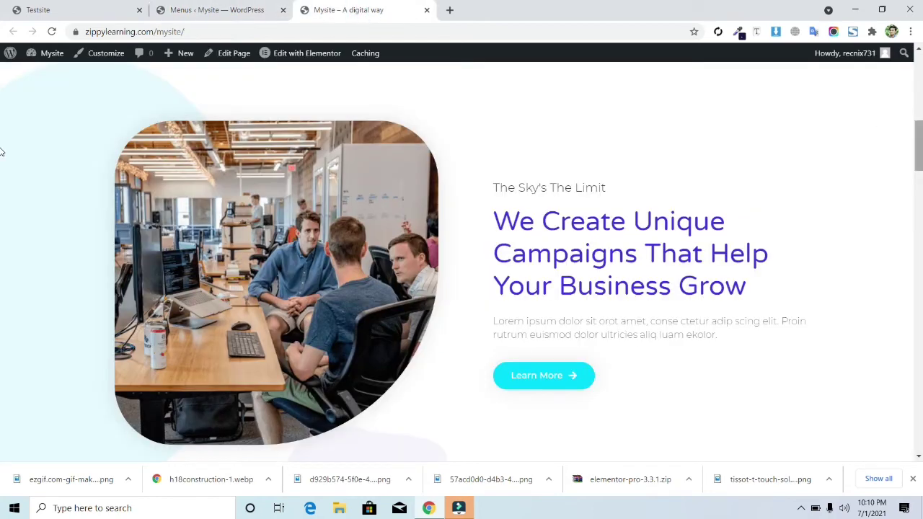
scroll(1, 173, down, 5)
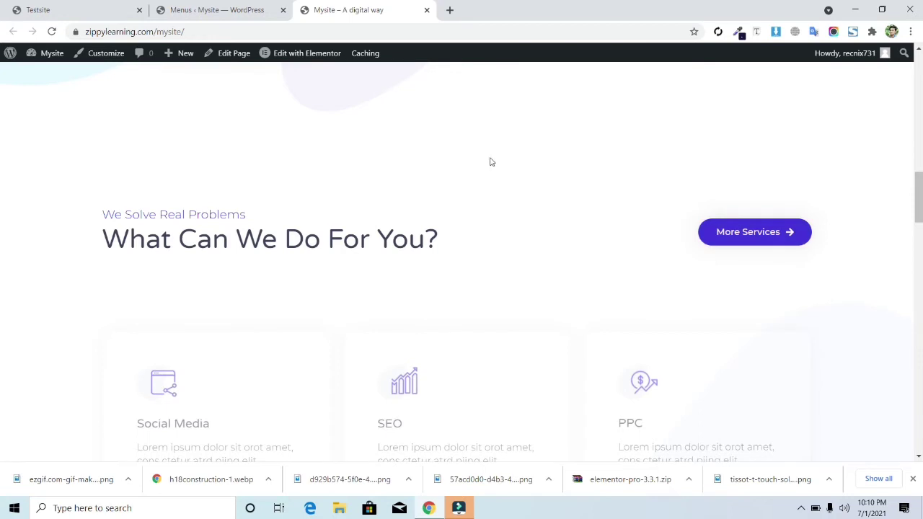
click(178, 8)
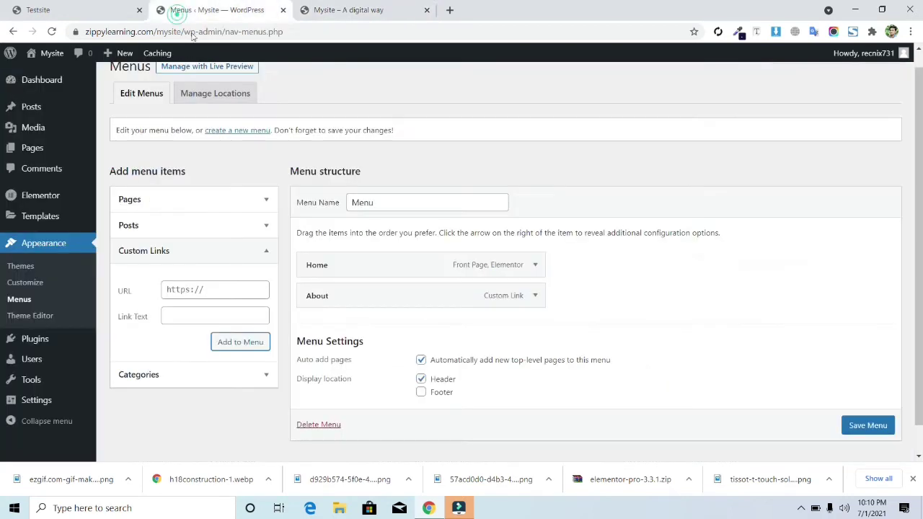
click(198, 319)
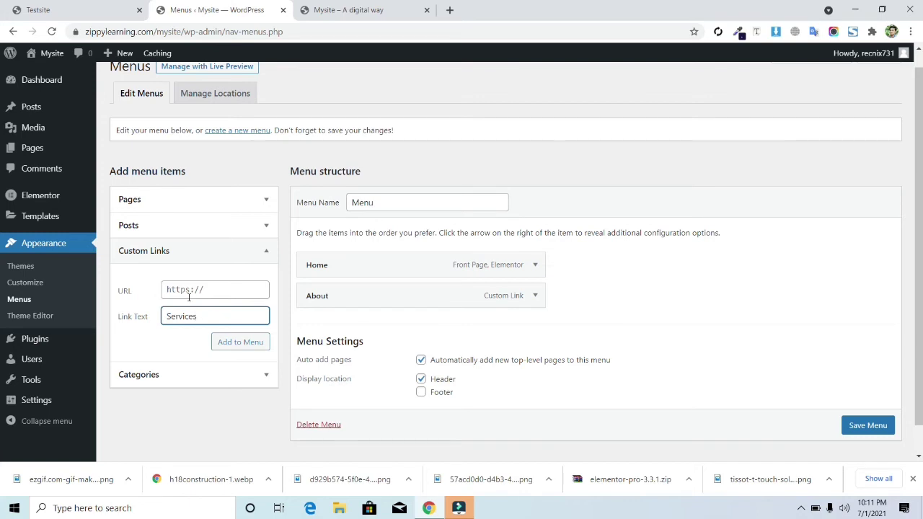
click(189, 296)
text(#services)
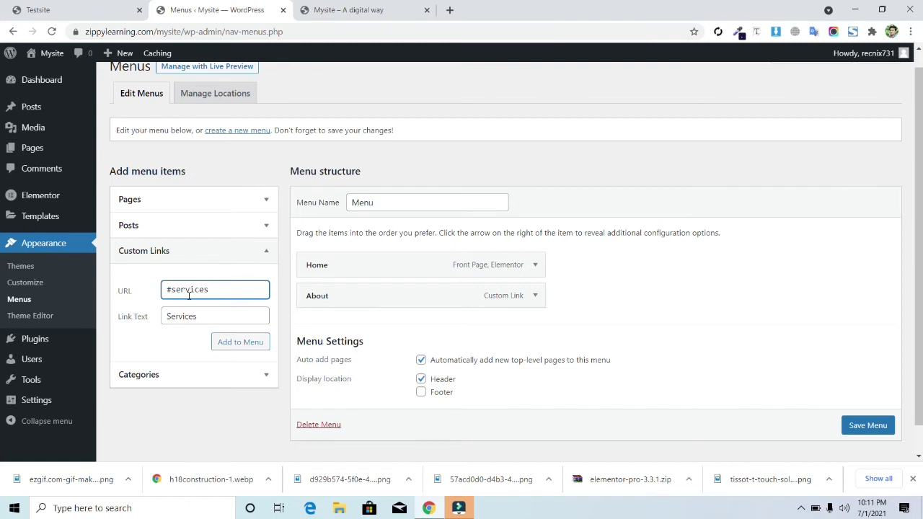
click(241, 342)
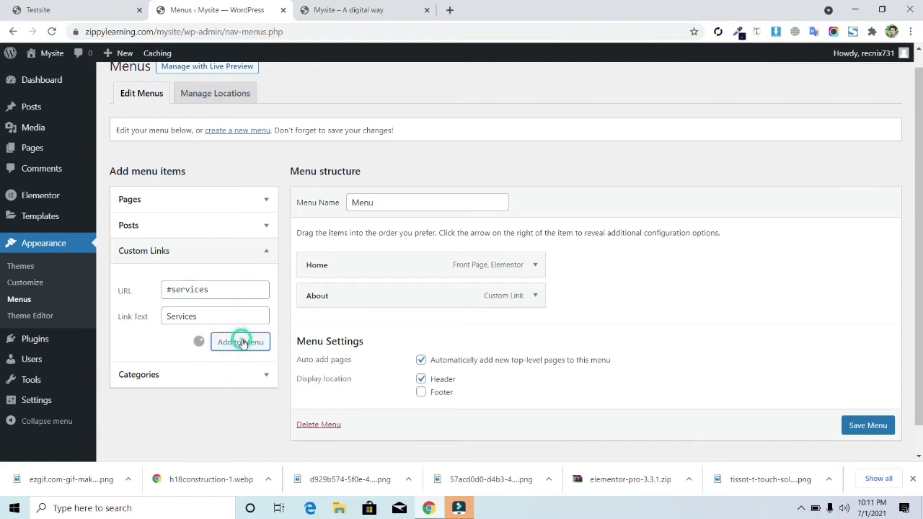
Step: Check the section below Services on the live homepage and add a custom link named Team with URL #team to the menu
click(364, 10)
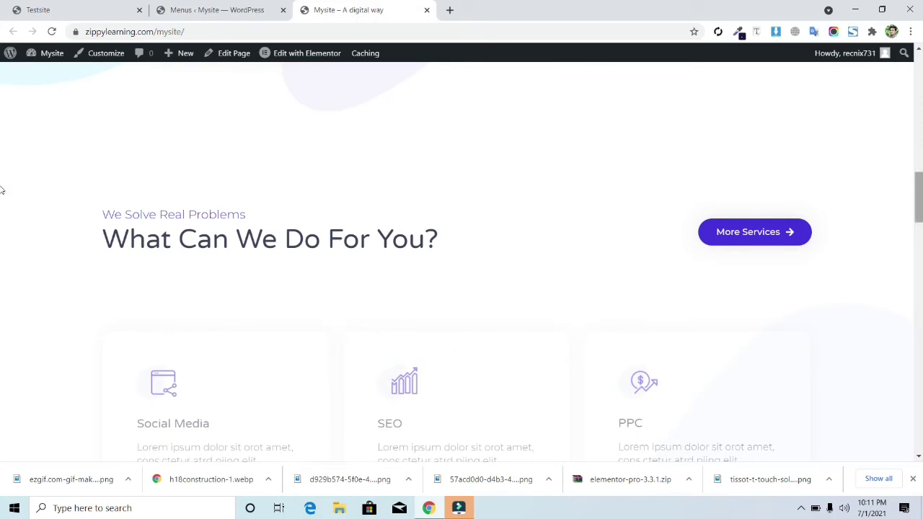
scroll(2, 207, down, 4)
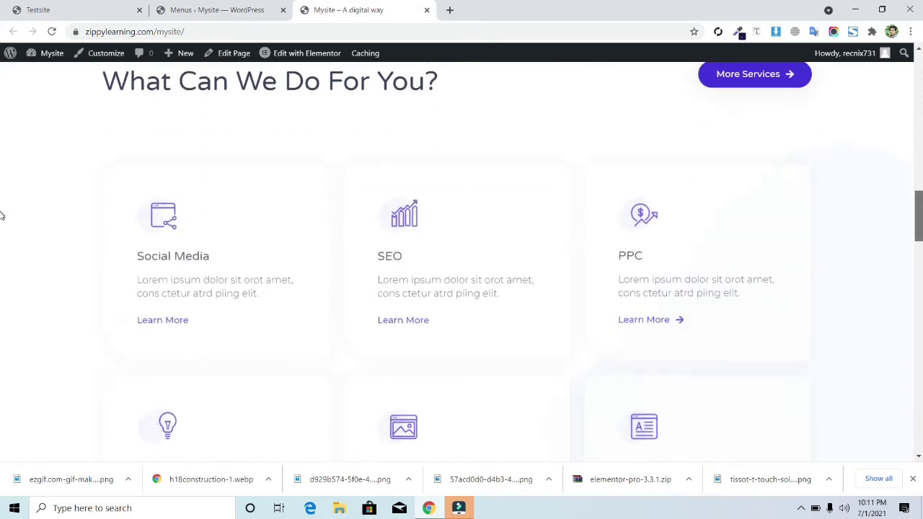
scroll(1, 228, down, 3)
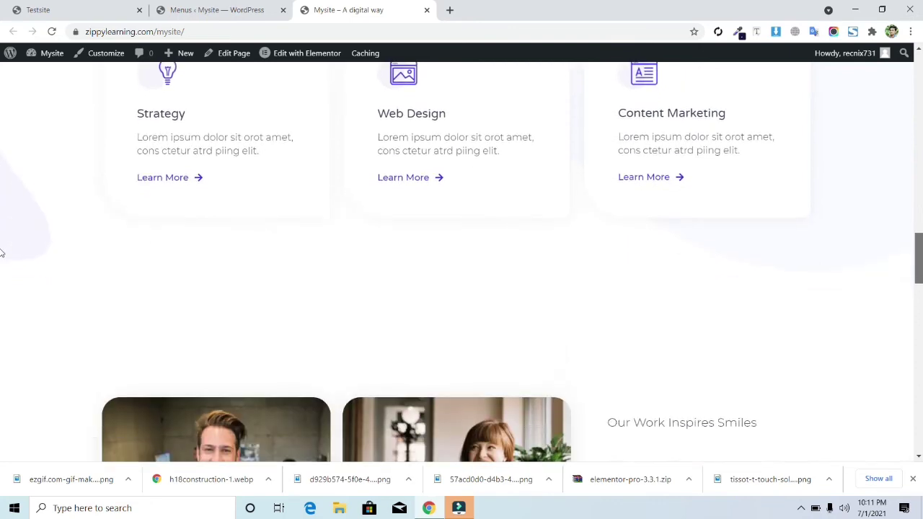
scroll(2, 260, down, 3)
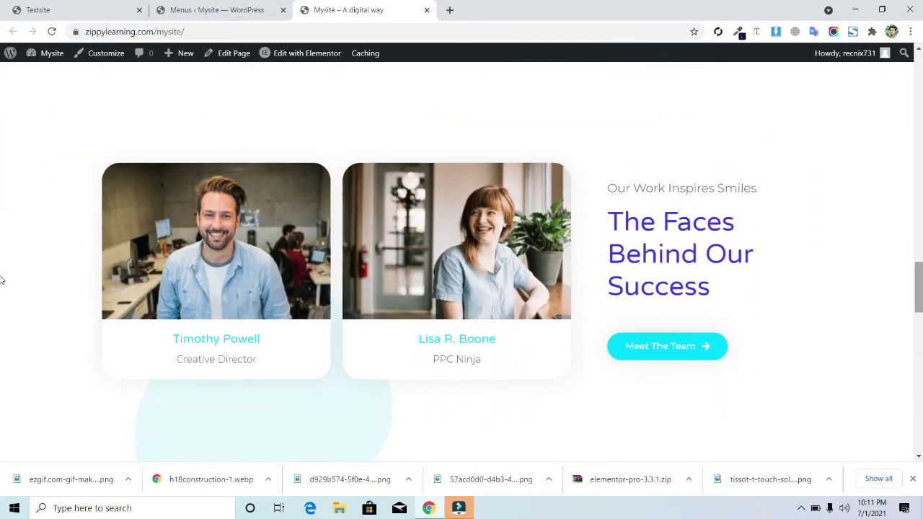
click(256, 7)
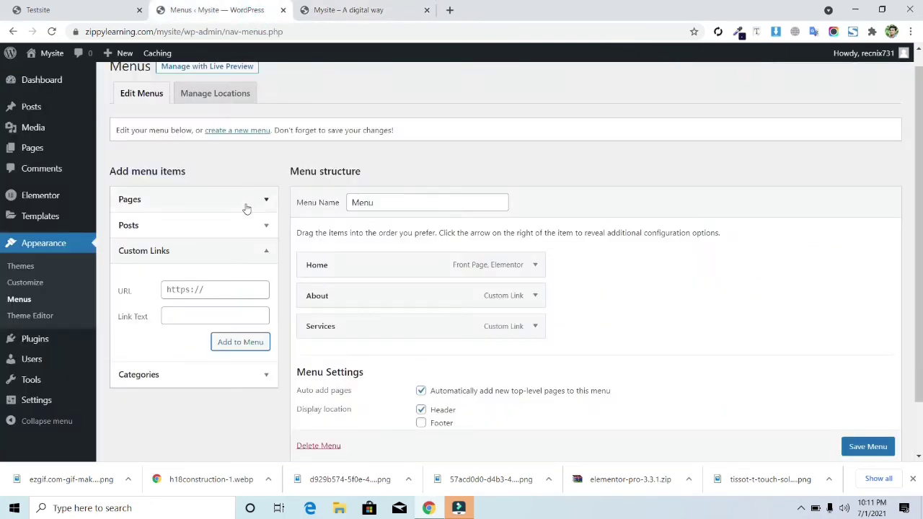
click(201, 321)
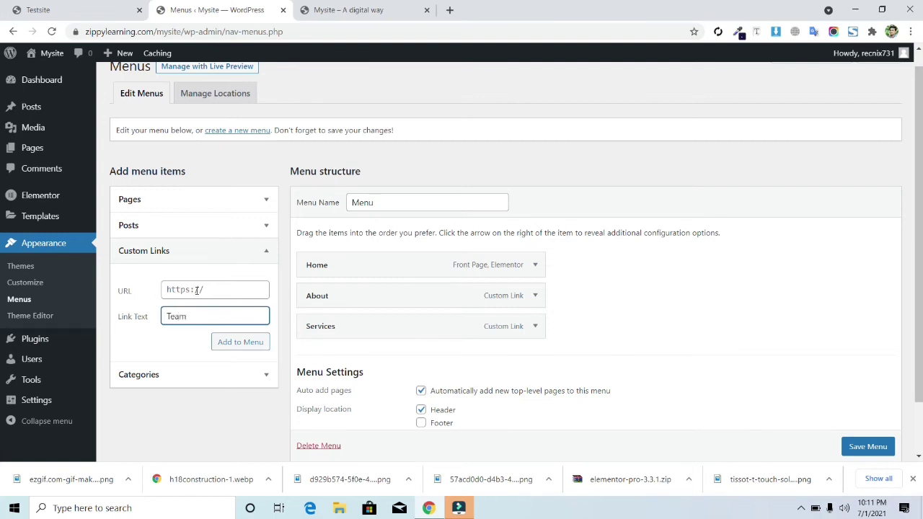
click(197, 290)
key(BackSpace)
key(BackSpace)
key(BackSpace)
key(BackSpace)
key(BackSpace)
key(BackSpace)
key(BackSpace)
key(BackSpace)
text(#team)
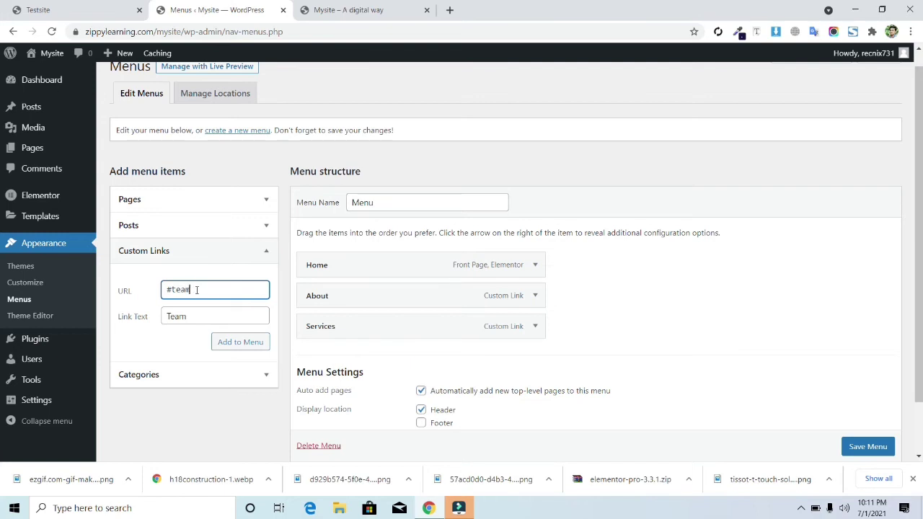
click(239, 345)
Step: Check the section below the team on the live homepage and fill in a custom link with text Testimoials and URL #Testimoials
click(326, 9)
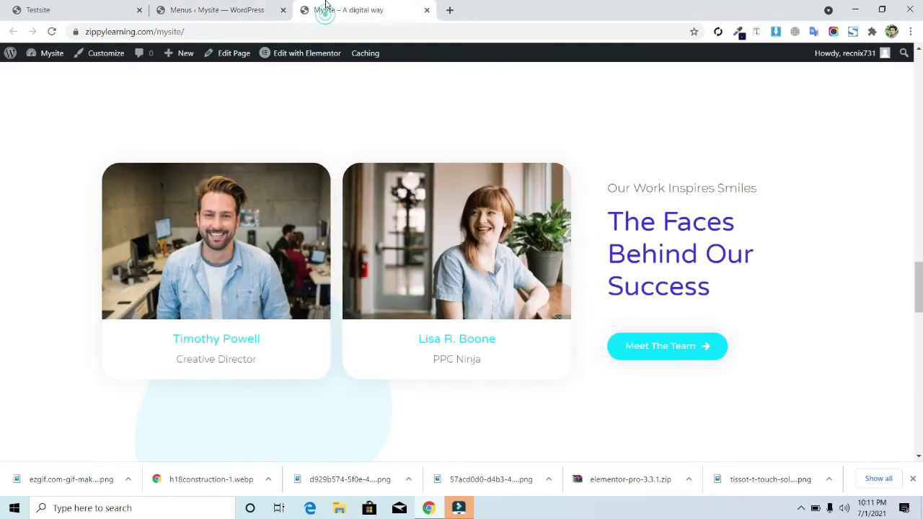
scroll(2, 299, down, 6)
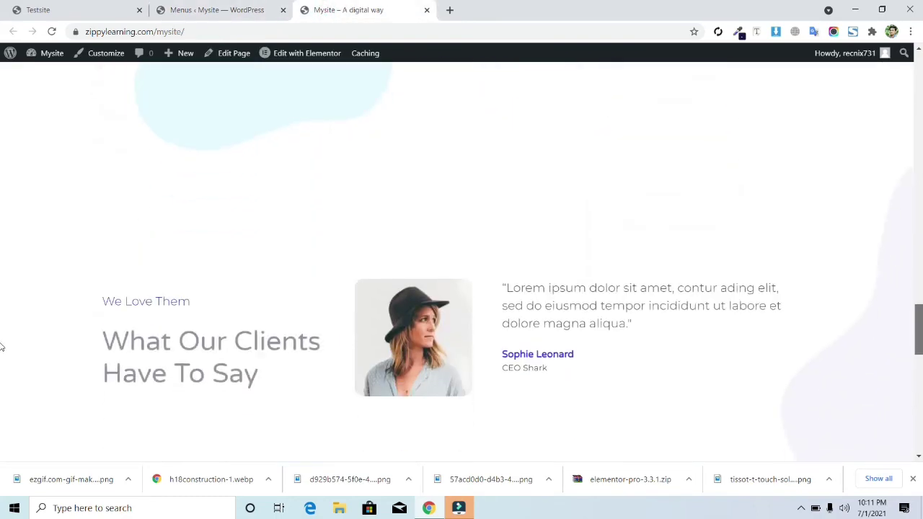
click(268, 9)
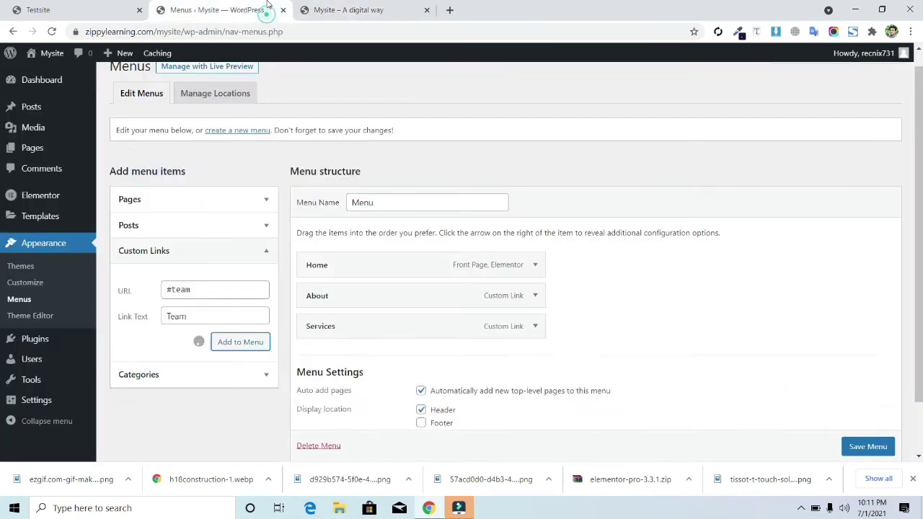
click(179, 317)
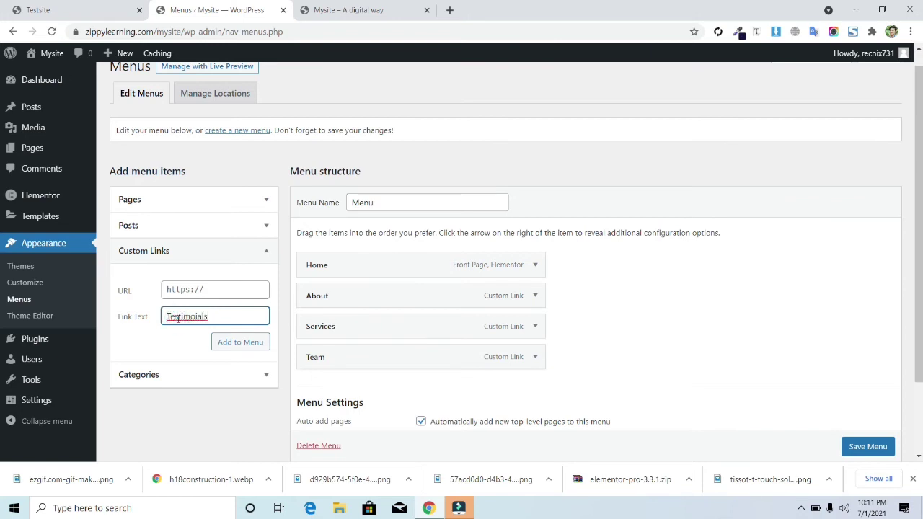
double_click(178, 318)
key(ctrl+c)
click(175, 289)
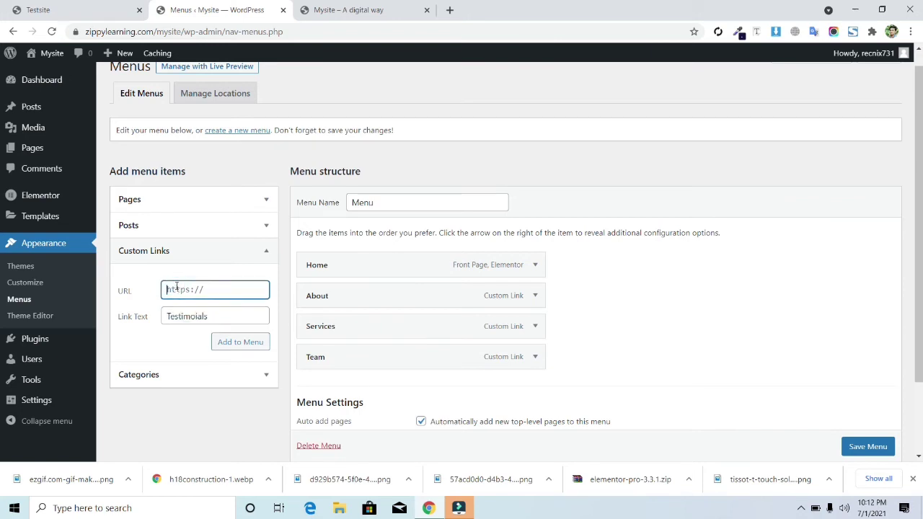
key(ctrl+a)
key(ctrl+v)
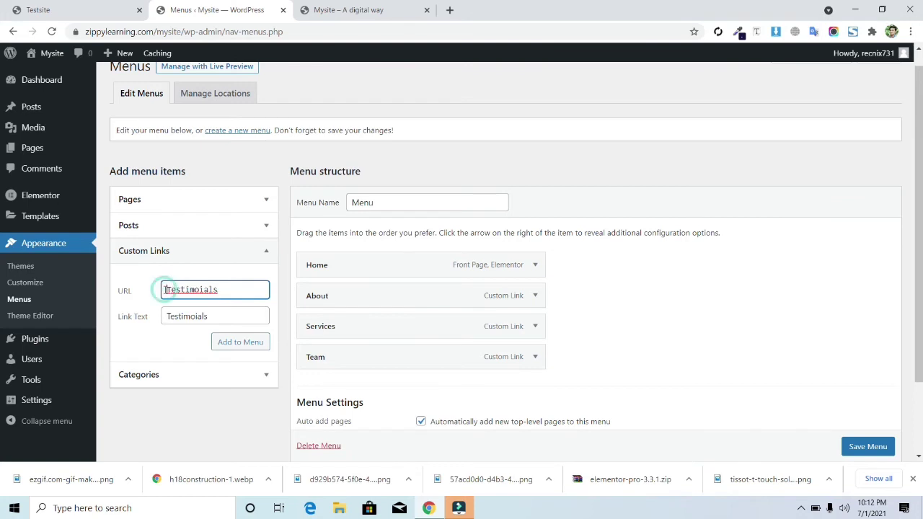
text(#)
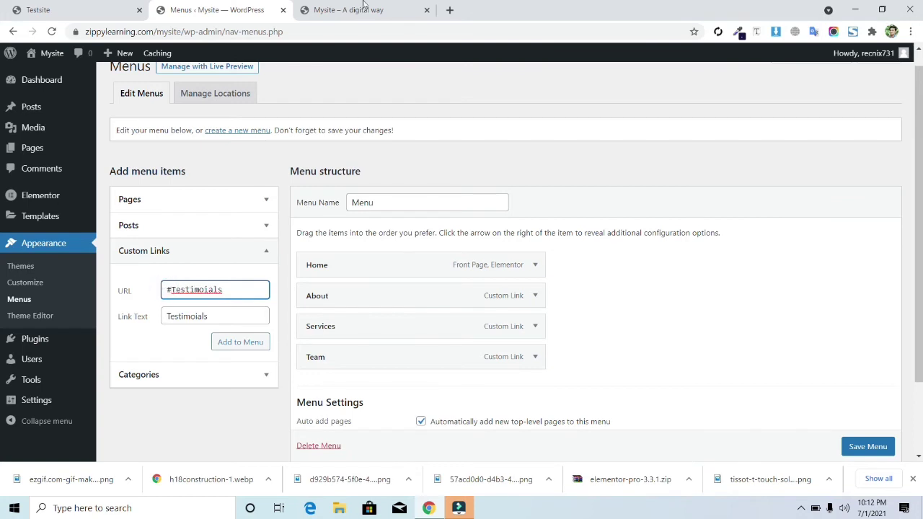
Step: Change the custom link's URL to lowercase #testimoials and add the link to the menu
click(265, 282)
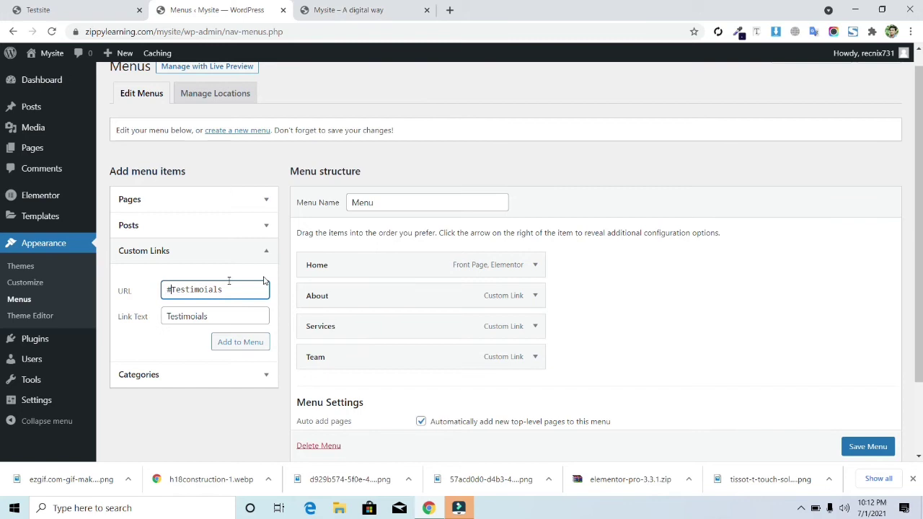
click(177, 289)
key(BackSpace)
text(t)
click(240, 342)
Step: Check the remaining sections of the live homepage and add a custom link named Contact with URL #contact to the menu
click(361, 9)
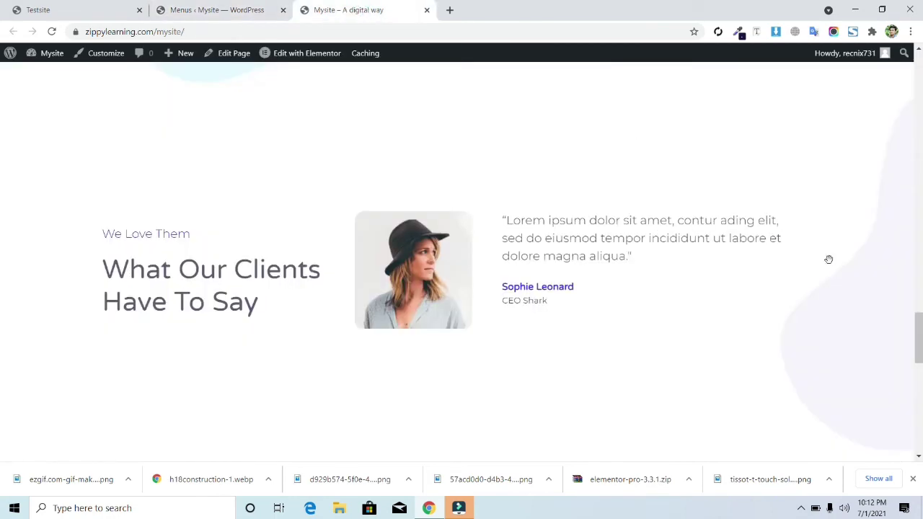
scroll(2, 353, down, 5)
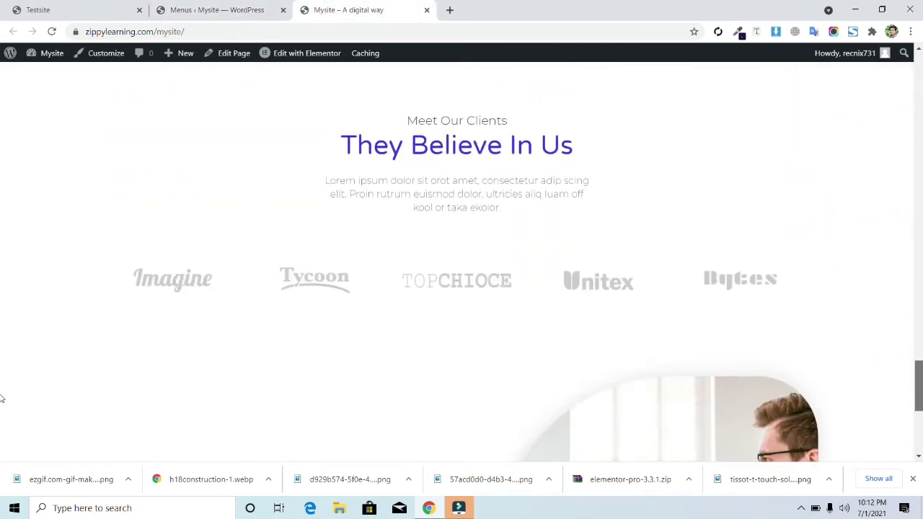
scroll(2, 399, down, 4)
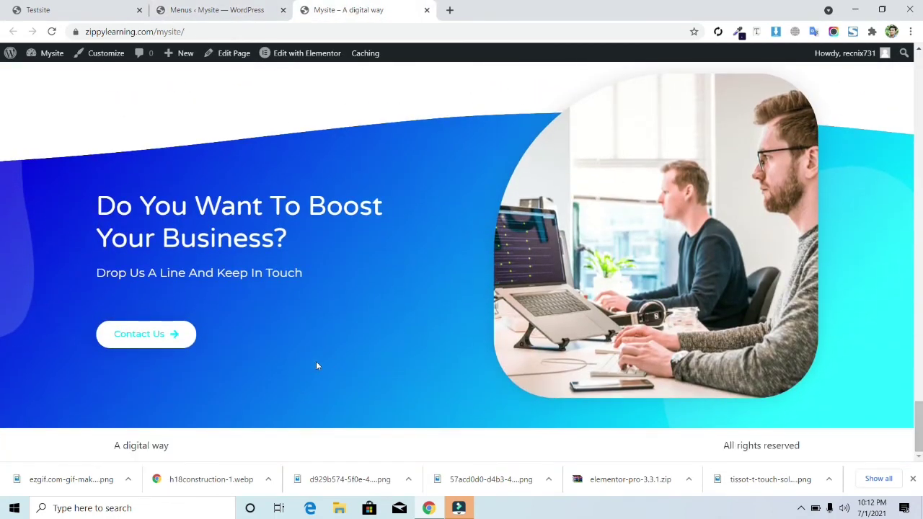
click(254, 10)
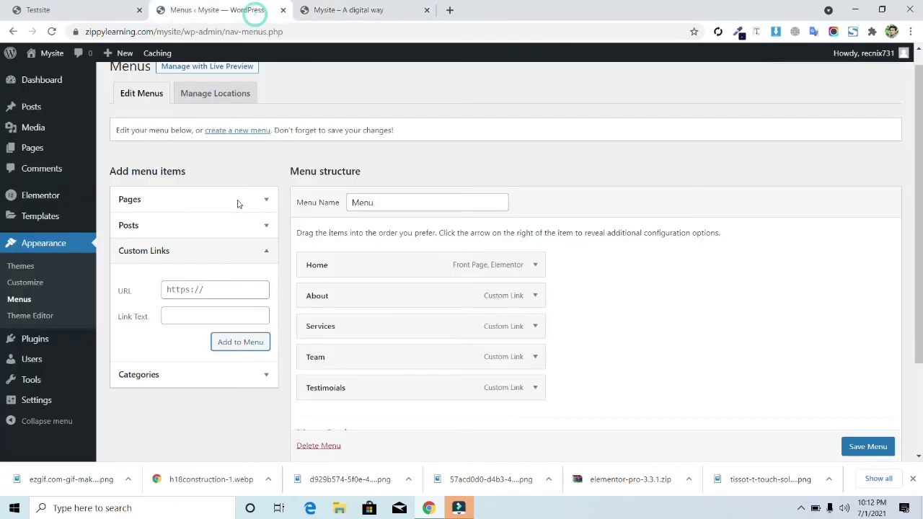
click(193, 312)
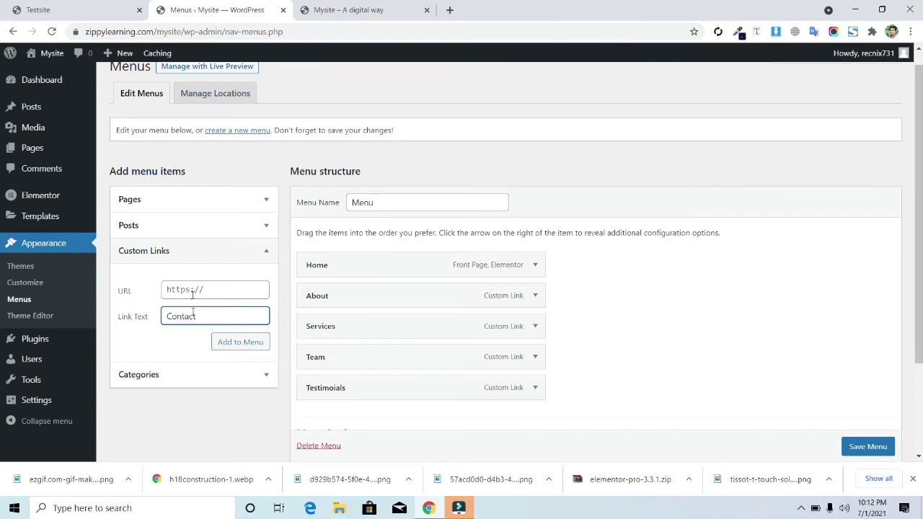
click(191, 288)
text(#)
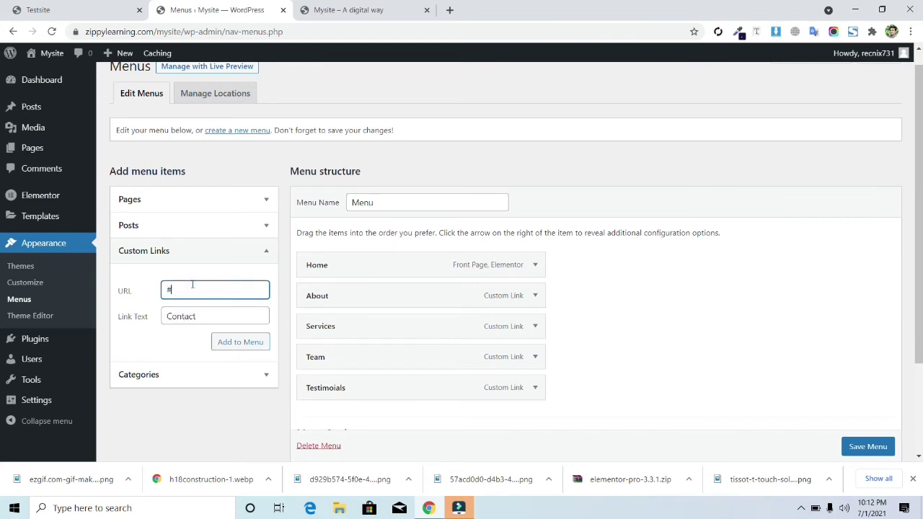
text(contact)
click(242, 342)
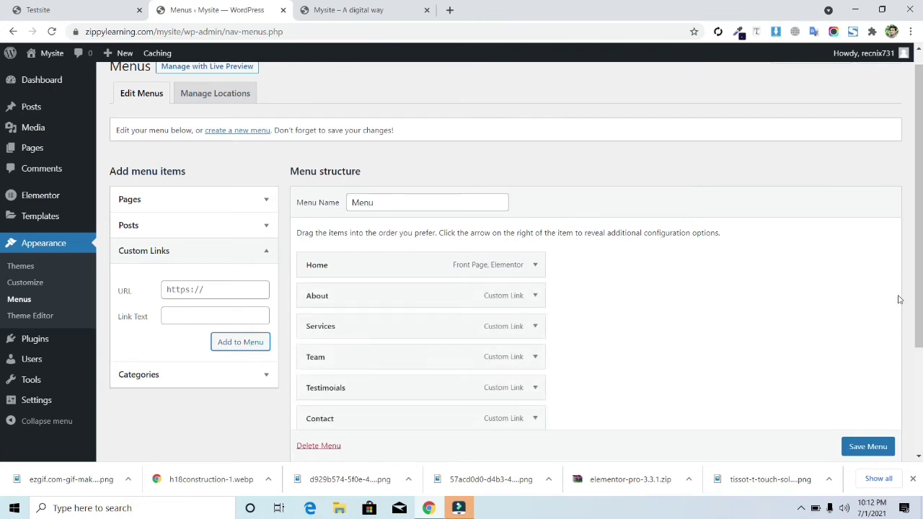
Step: Save the menu with its new custom links
scroll(877, 375, down, 2)
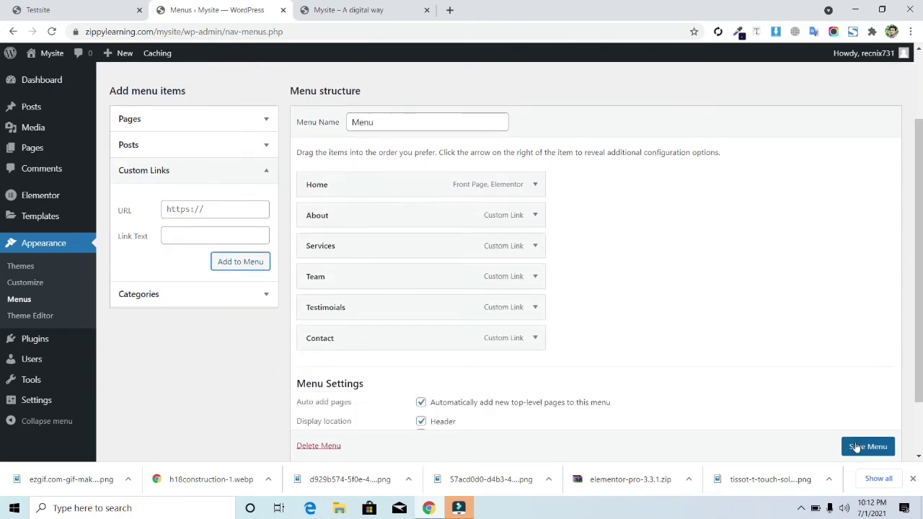
scroll(857, 447, down, 1)
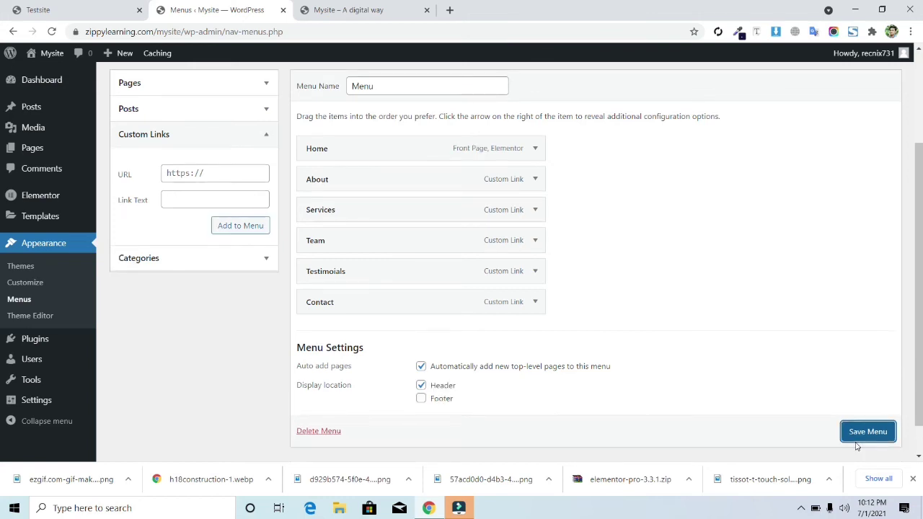
click(863, 435)
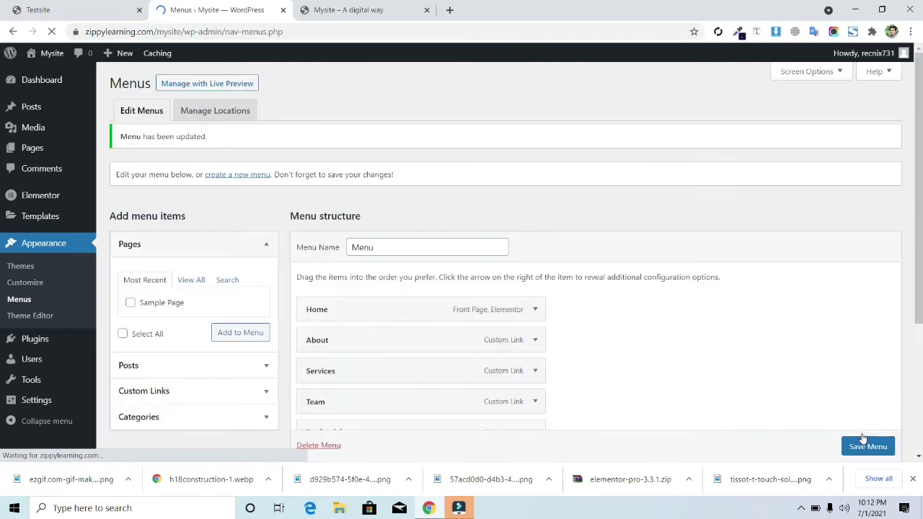
Step: Reload the live Mysite homepage and test the About and Contact links in its header menu
click(377, 5)
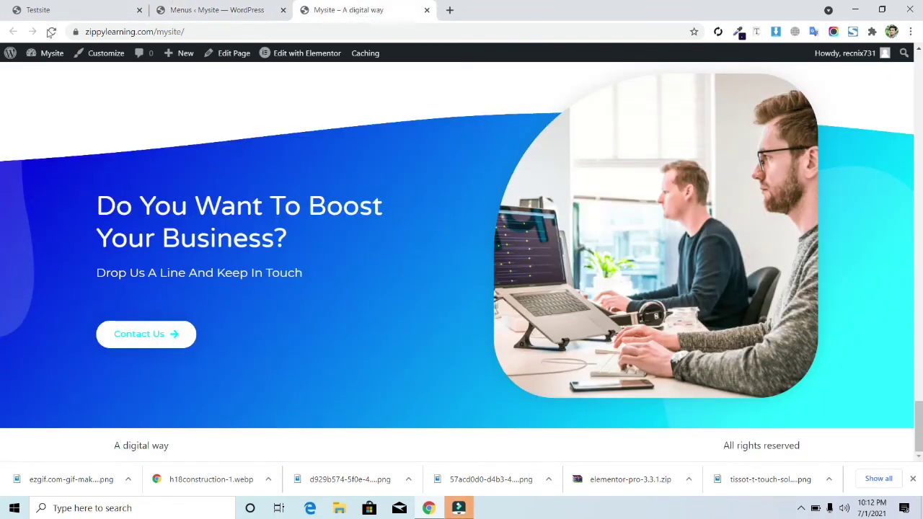
click(49, 32)
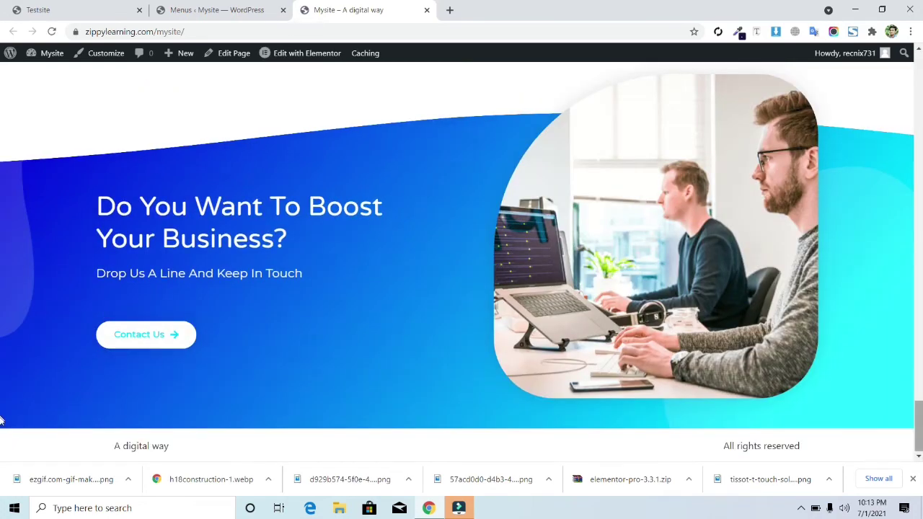
drag(920, 419, 916, 43)
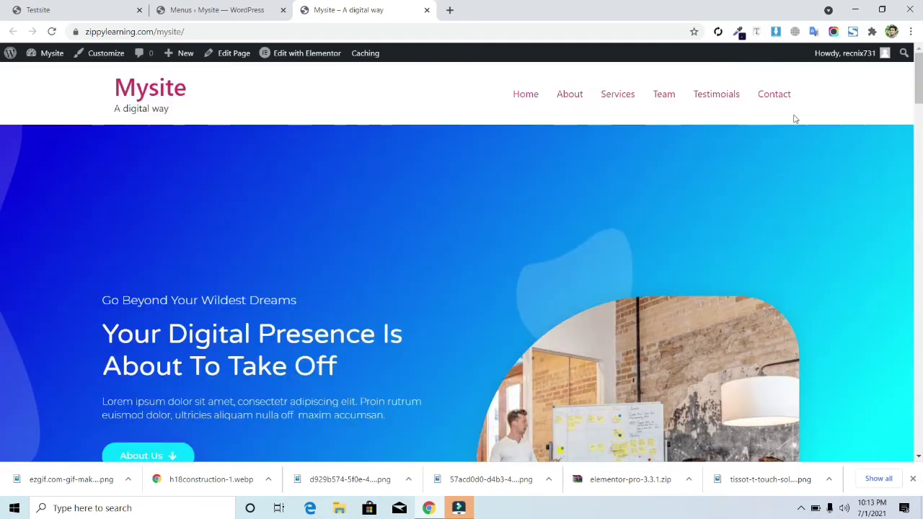
click(570, 97)
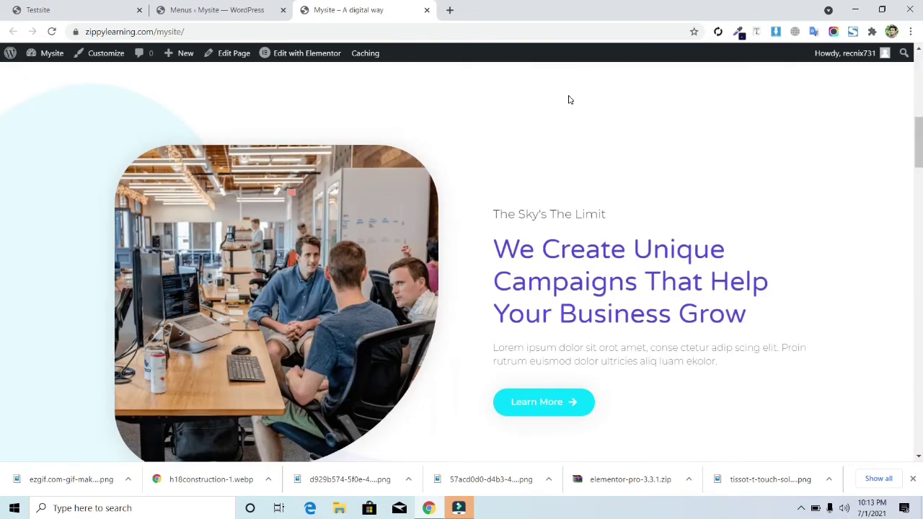
drag(919, 141, 919, 85)
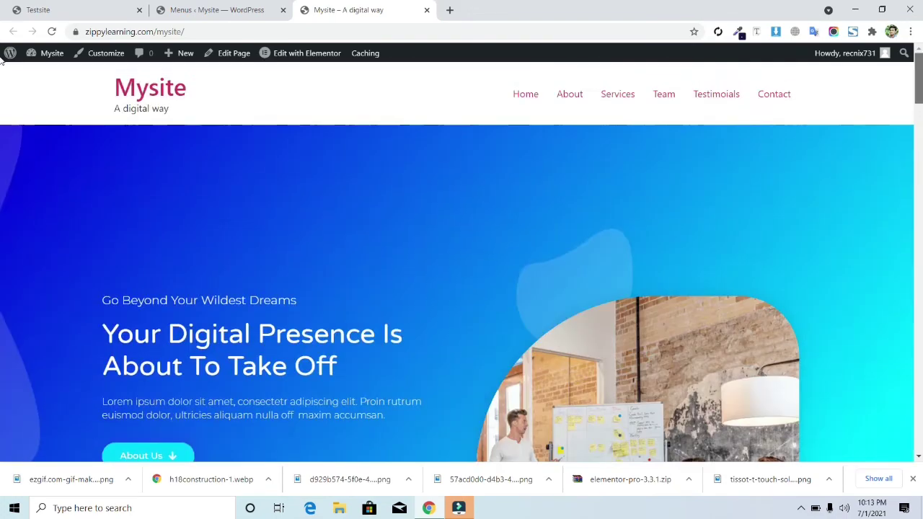
click(782, 105)
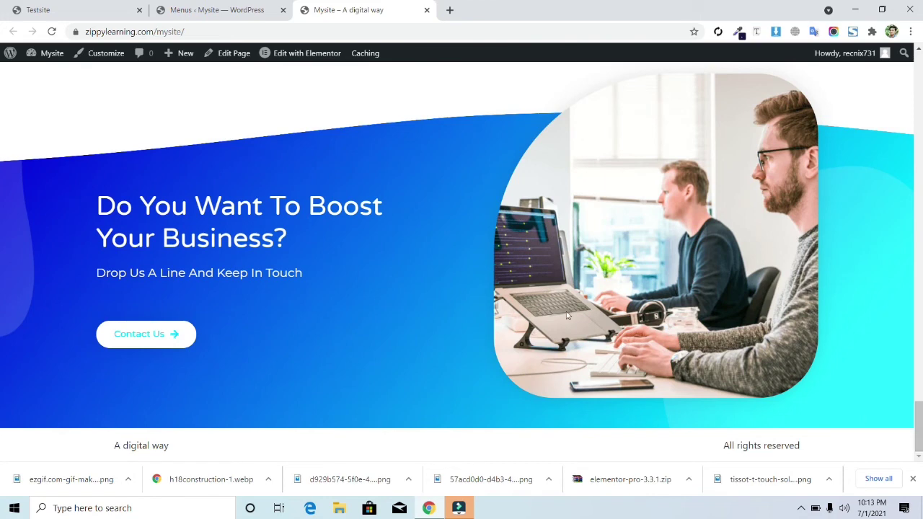
Step: Look at the Testsite header for reference and open the Theme Builder in the Mysite admin
click(123, 10)
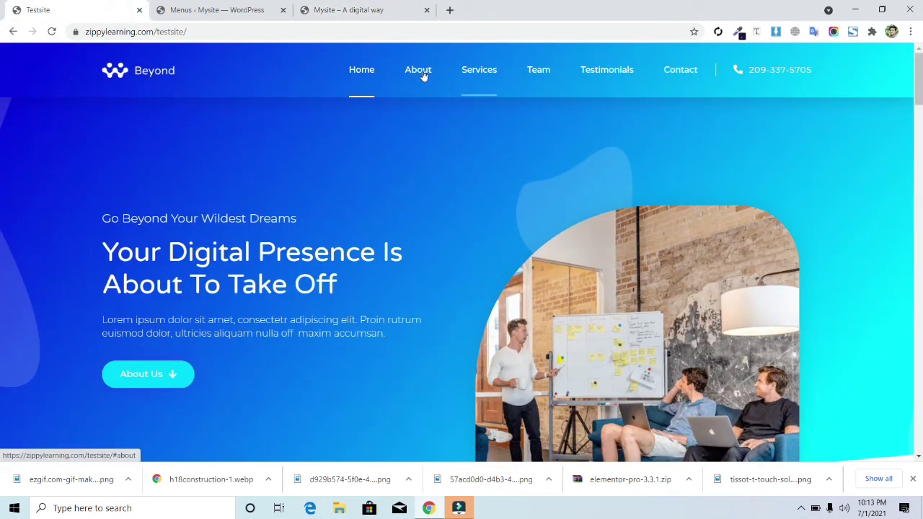
click(245, 11)
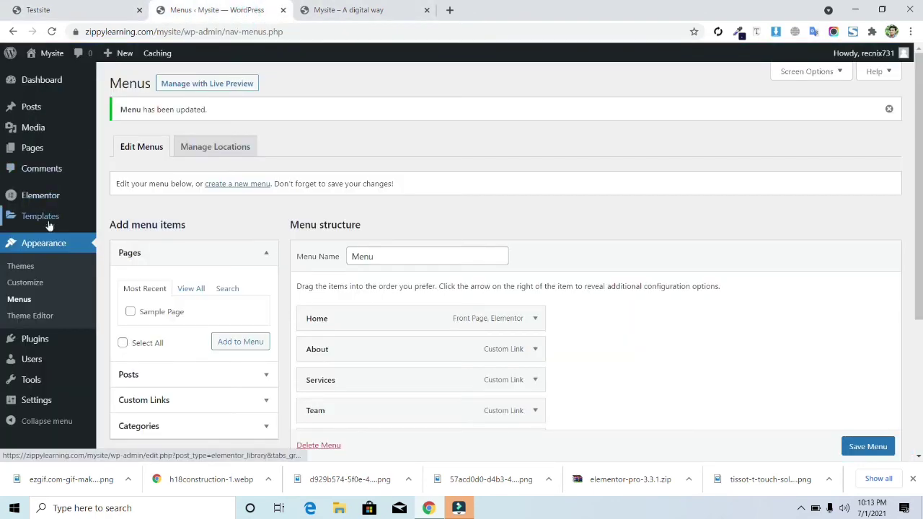
mouse_move(47, 220)
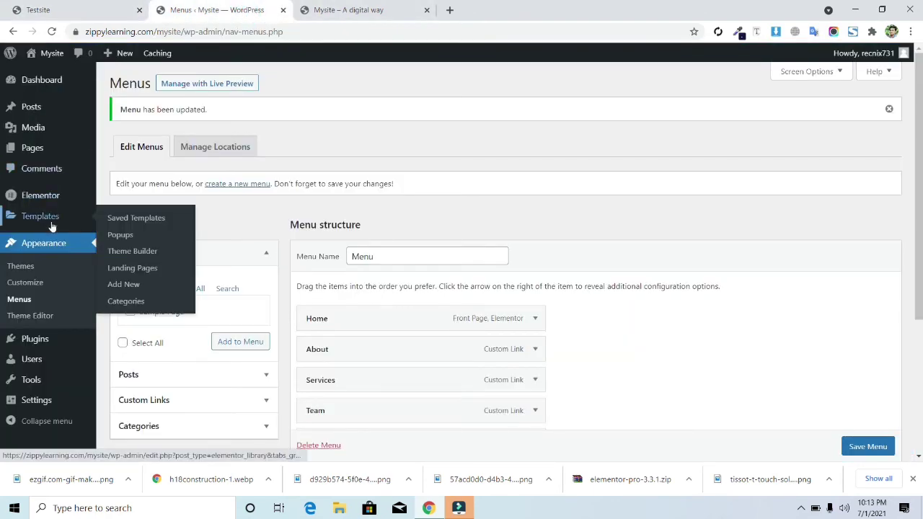
click(131, 258)
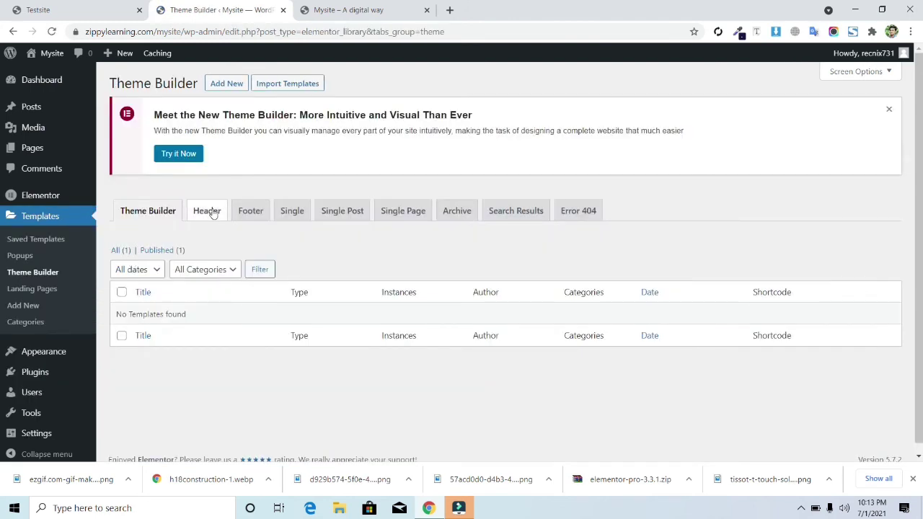
Step: Create a new unnamed Header template and insert the blue-gradient Beyond header block from the library
click(213, 212)
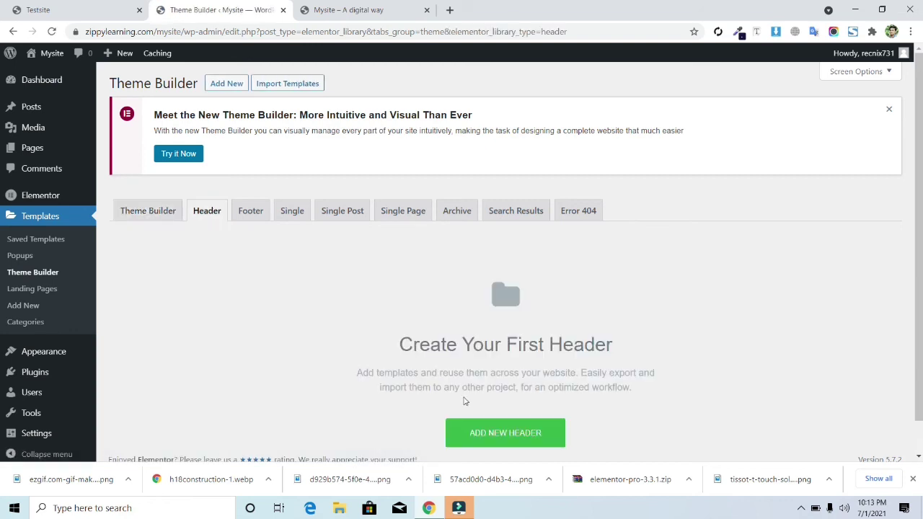
click(488, 428)
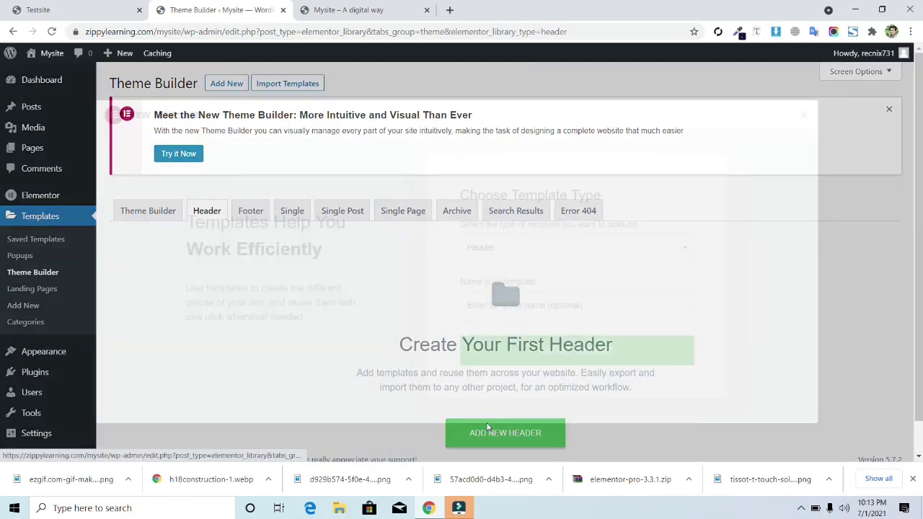
click(560, 361)
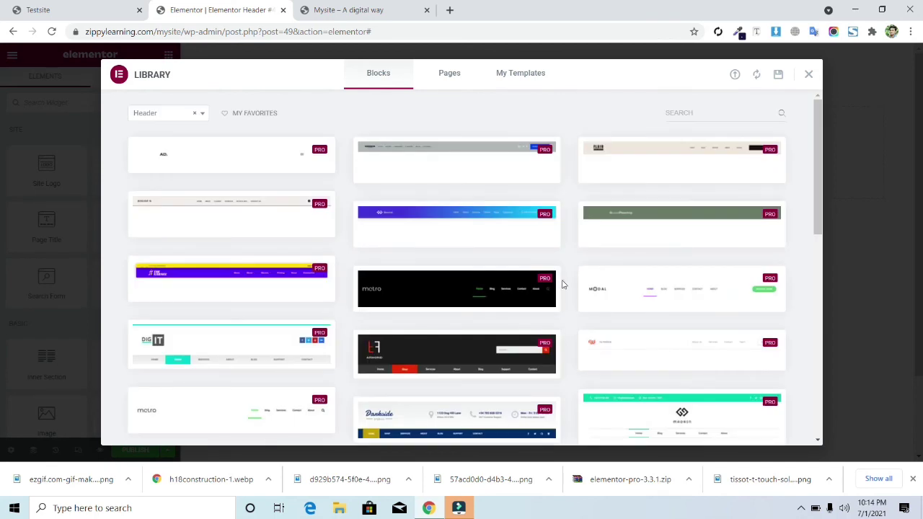
mouse_move(459, 231)
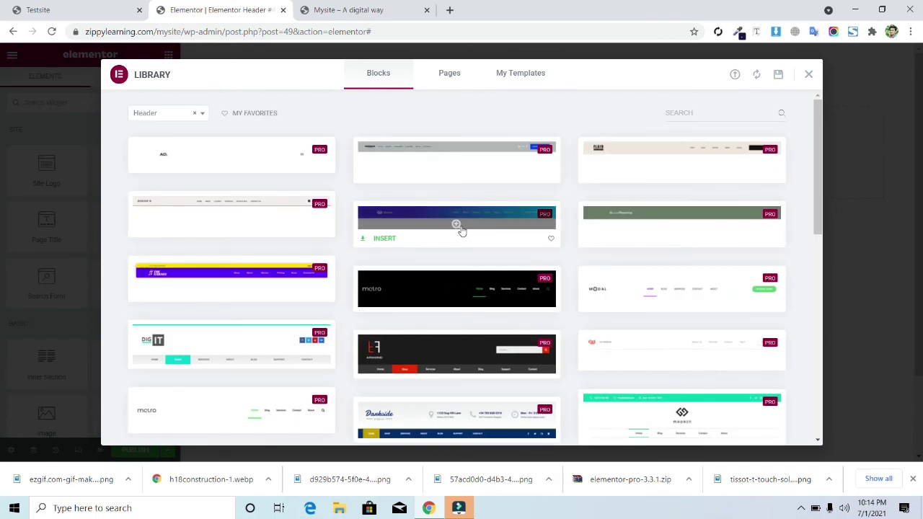
click(384, 239)
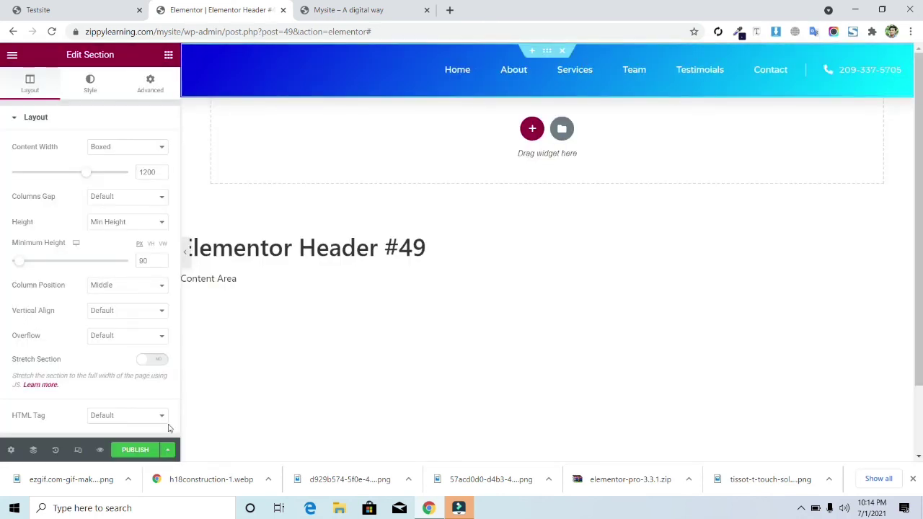
Step: Publish the header template with a display condition that includes the Entire Site
click(135, 450)
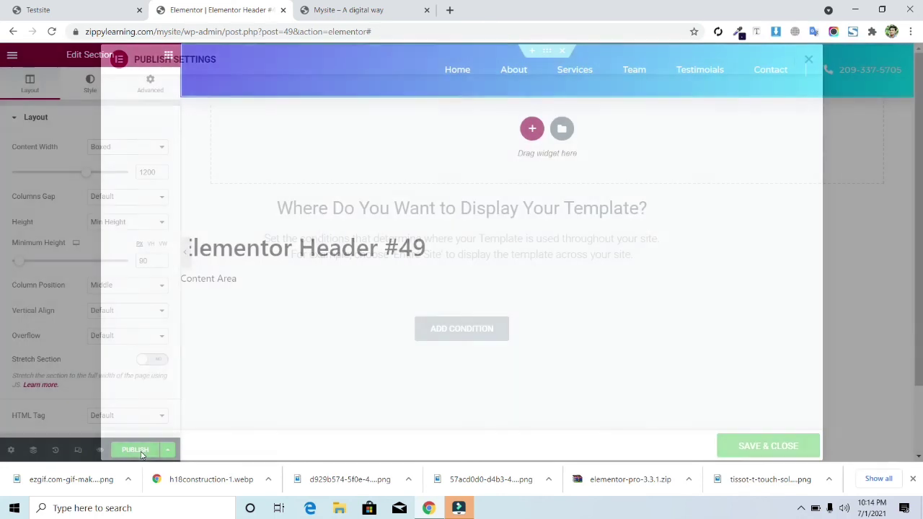
click(467, 331)
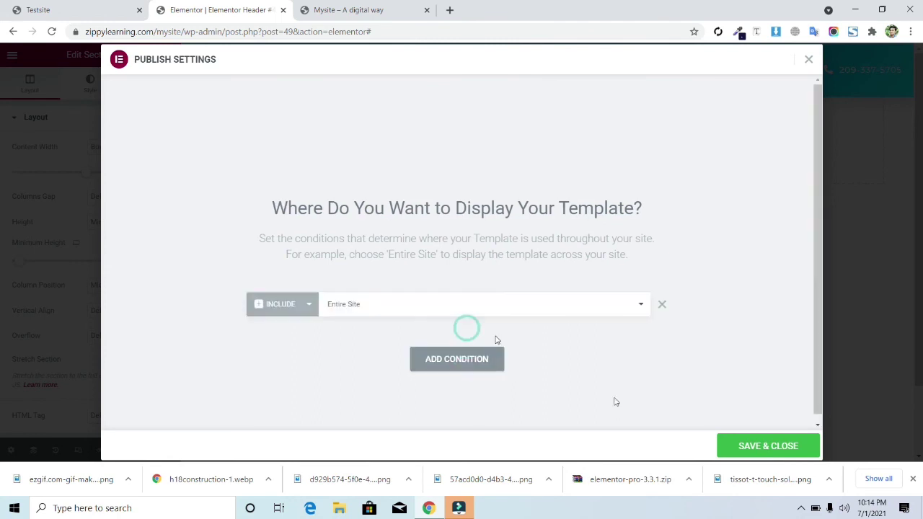
click(768, 449)
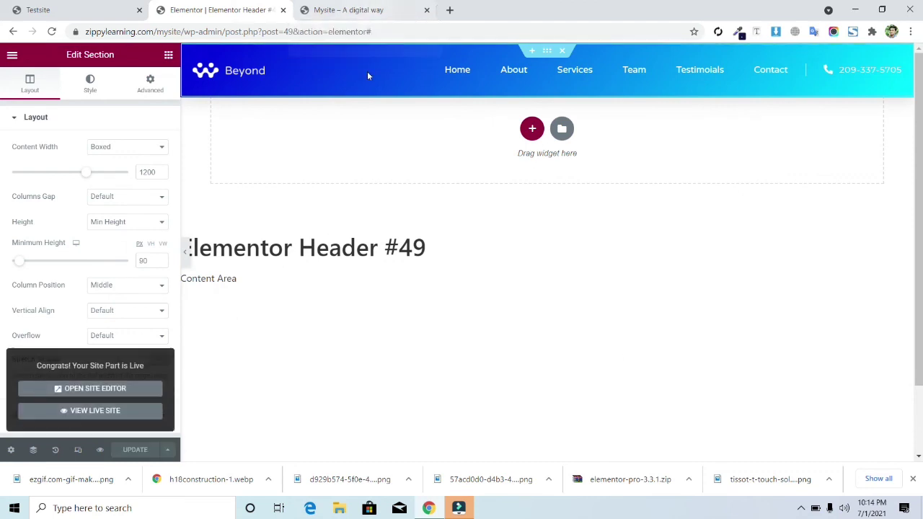
Step: Reload the live Mysite homepage to check the new header and test its About, Services and Team links
click(366, 7)
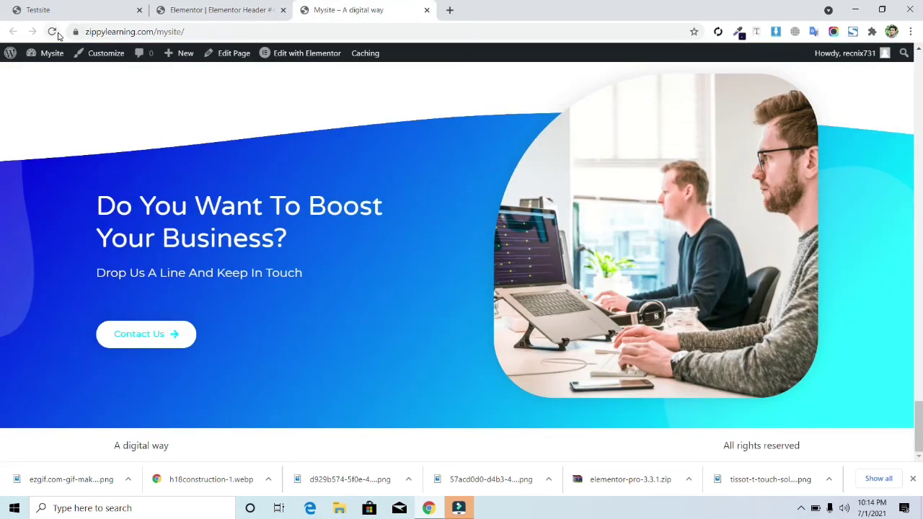
click(52, 31)
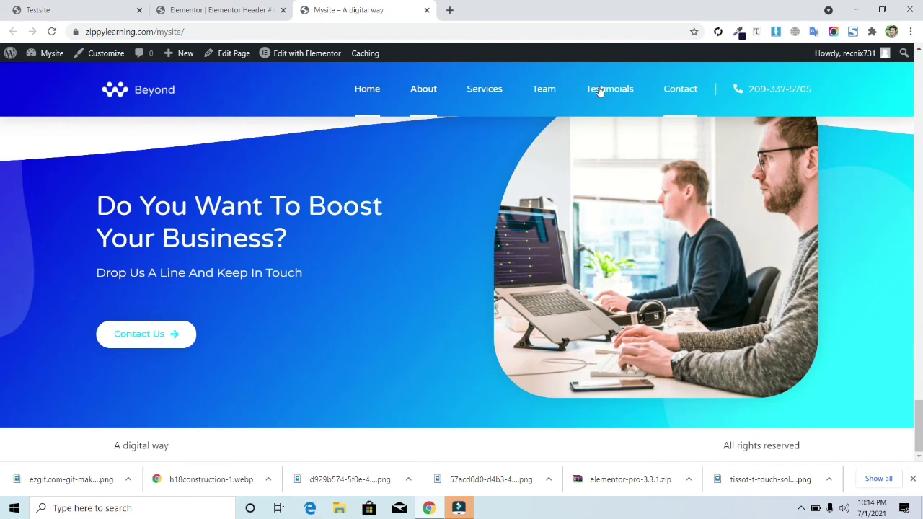
scroll(0, 407, up, 20)
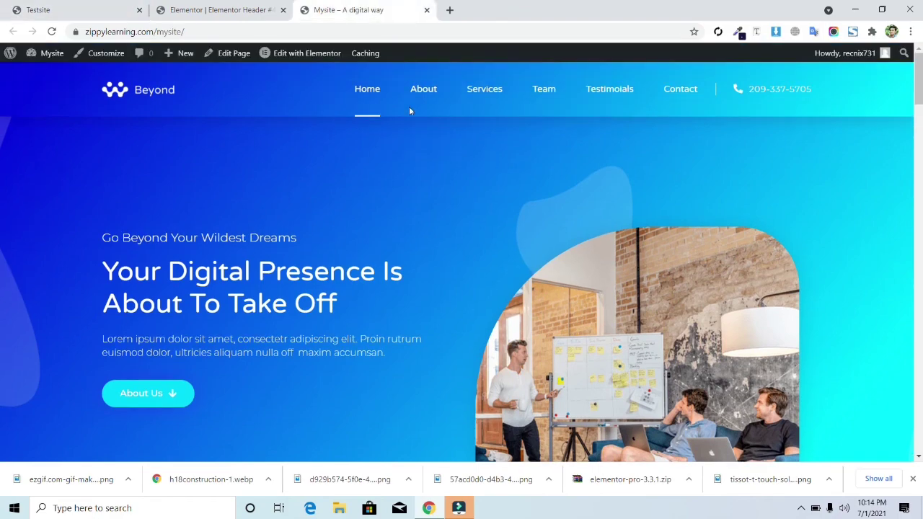
click(427, 105)
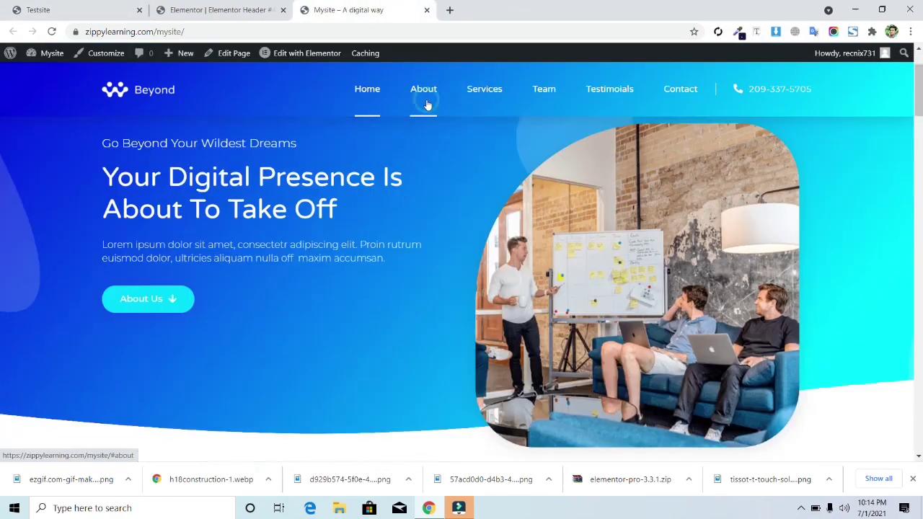
click(495, 108)
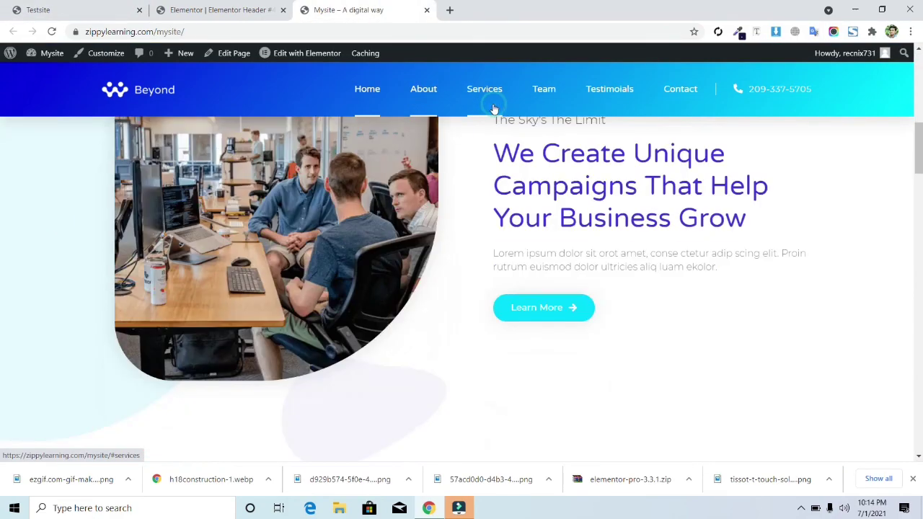
click(540, 106)
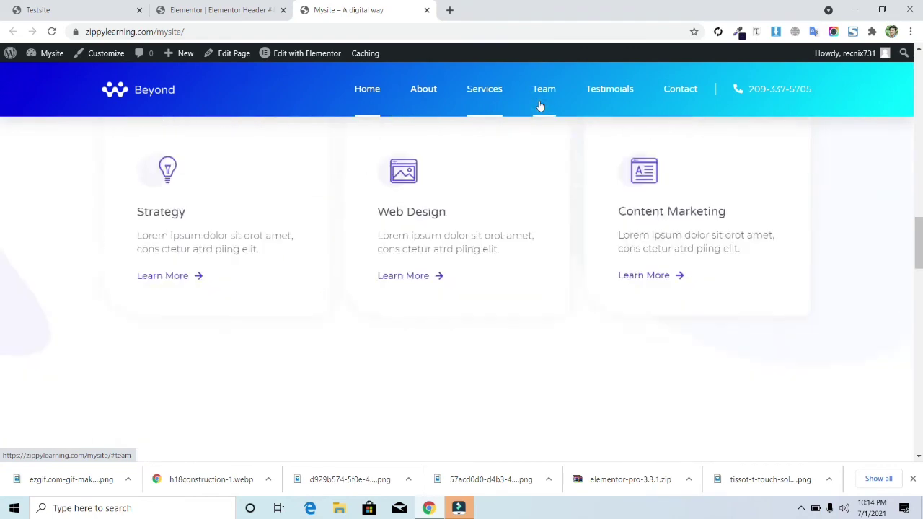
drag(921, 253, 914, 303)
key(Home)
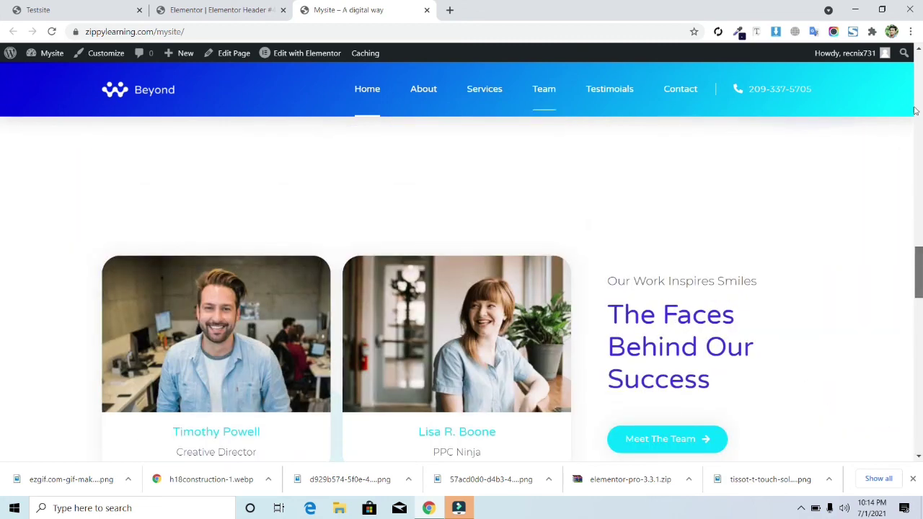